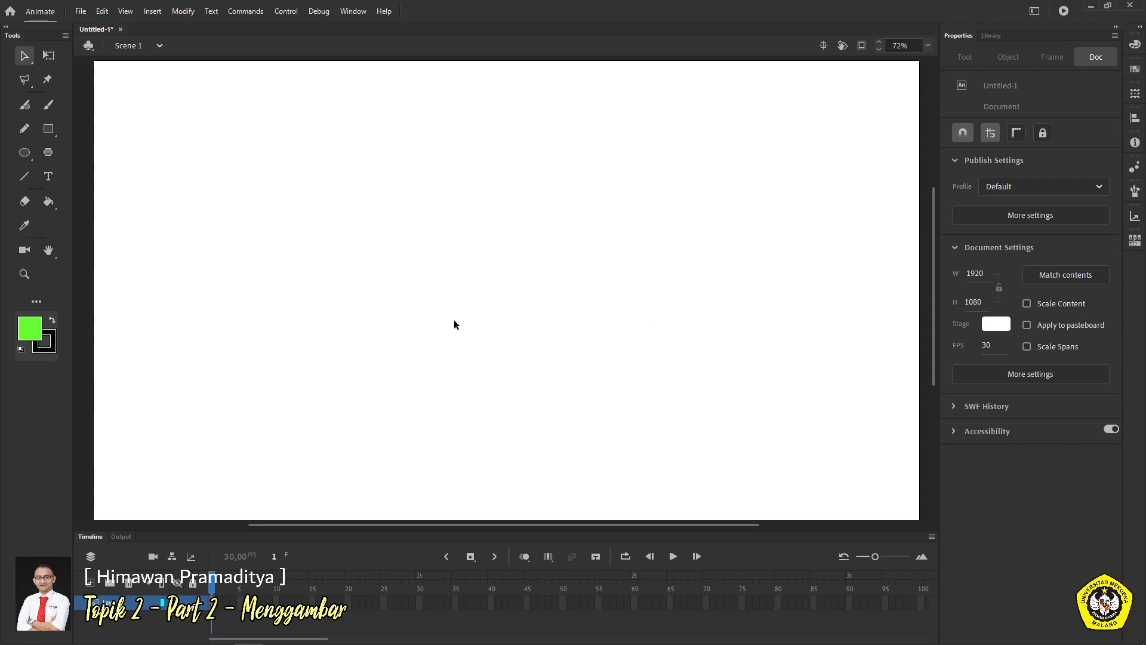
- Draw a vertical line about 236 px long near the stage's upper-left corner and a green circle about 175 px wide beside it
click(25, 177)
mouse_move(152, 114)
mouse_down()
mouse_move(321, 113)
mouse_move(254, 189)
mouse_move(144, 210)
mouse_up()
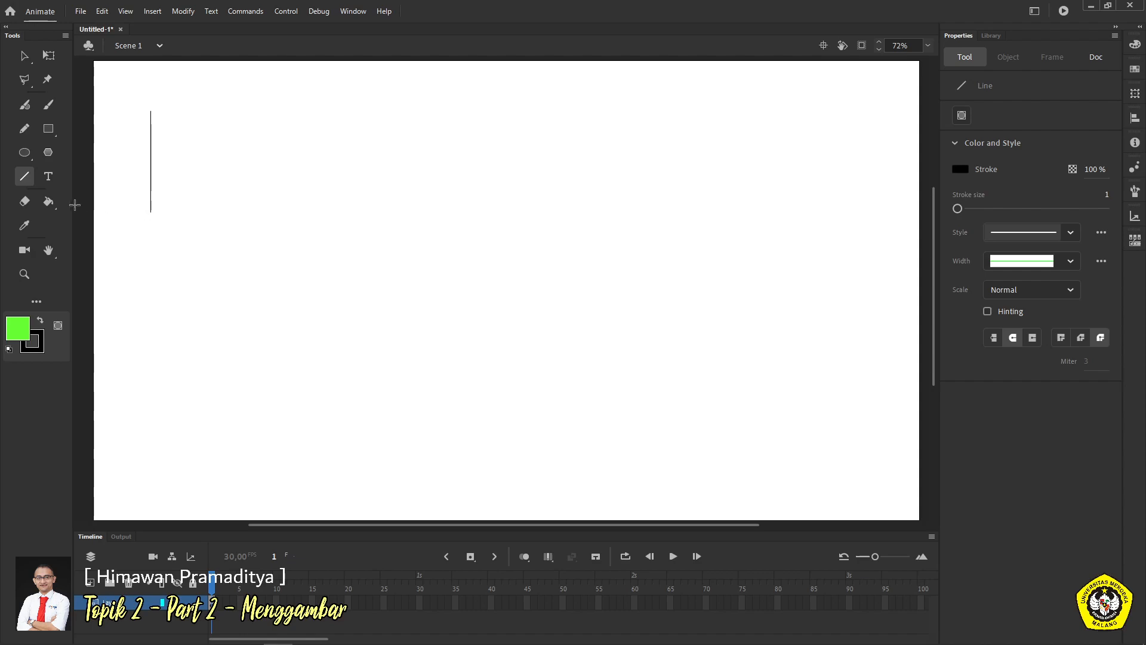
click(24, 153)
drag(216, 103, 269, 178)
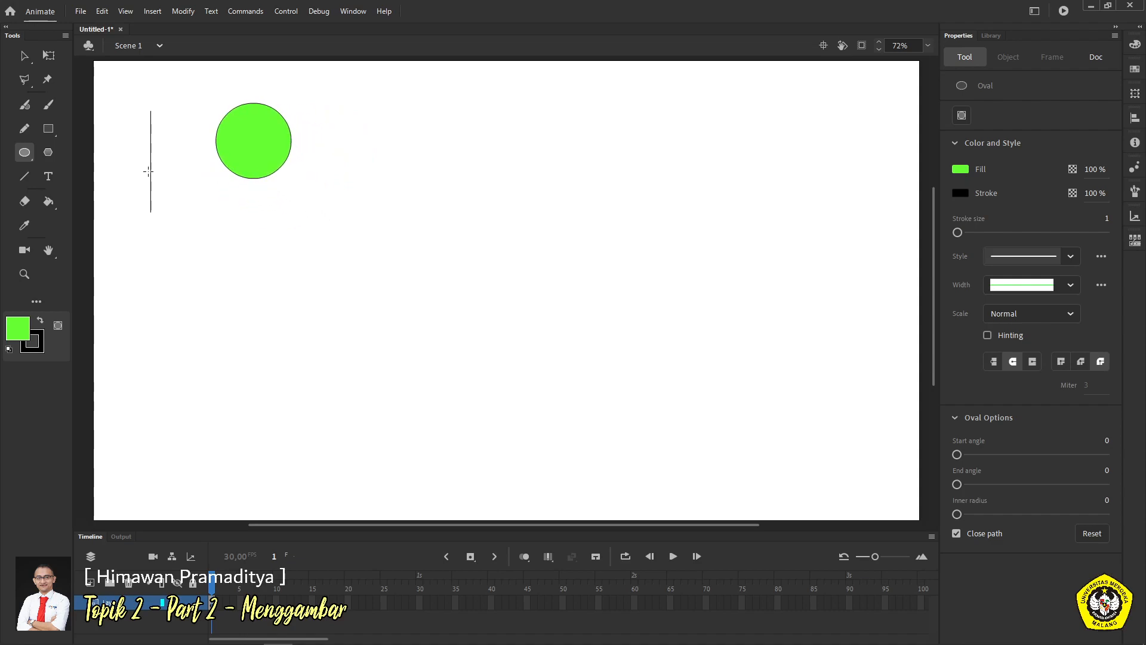
- Draw a green square about 171 px wide beside the circle and a five-sided polygon about 294 px wide near the stage's centre
click(48, 129)
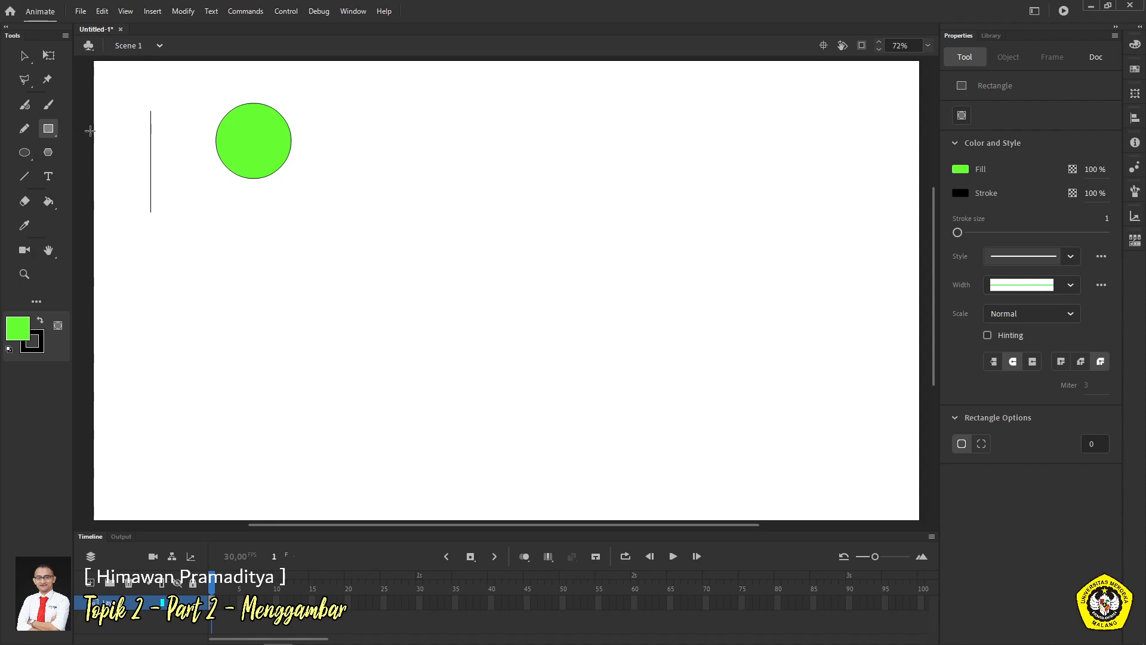
mouse_move(360, 101)
mouse_down()
mouse_move(458, 194)
mouse_move(455, 206)
mouse_move(479, 198)
mouse_move(407, 175)
mouse_up()
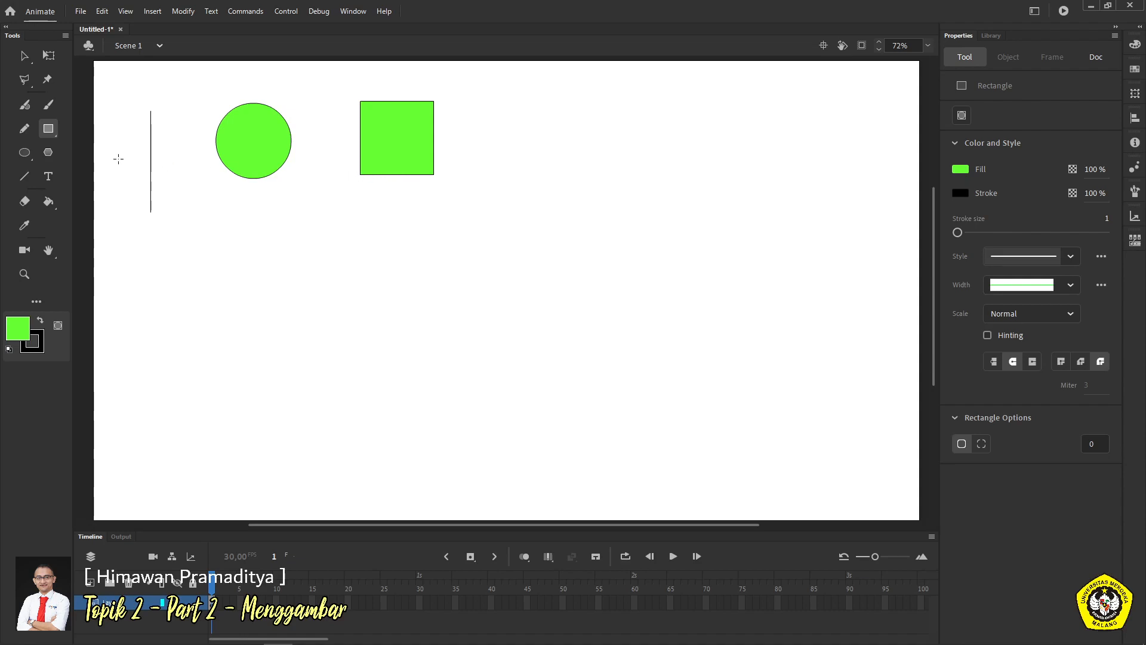
click(49, 155)
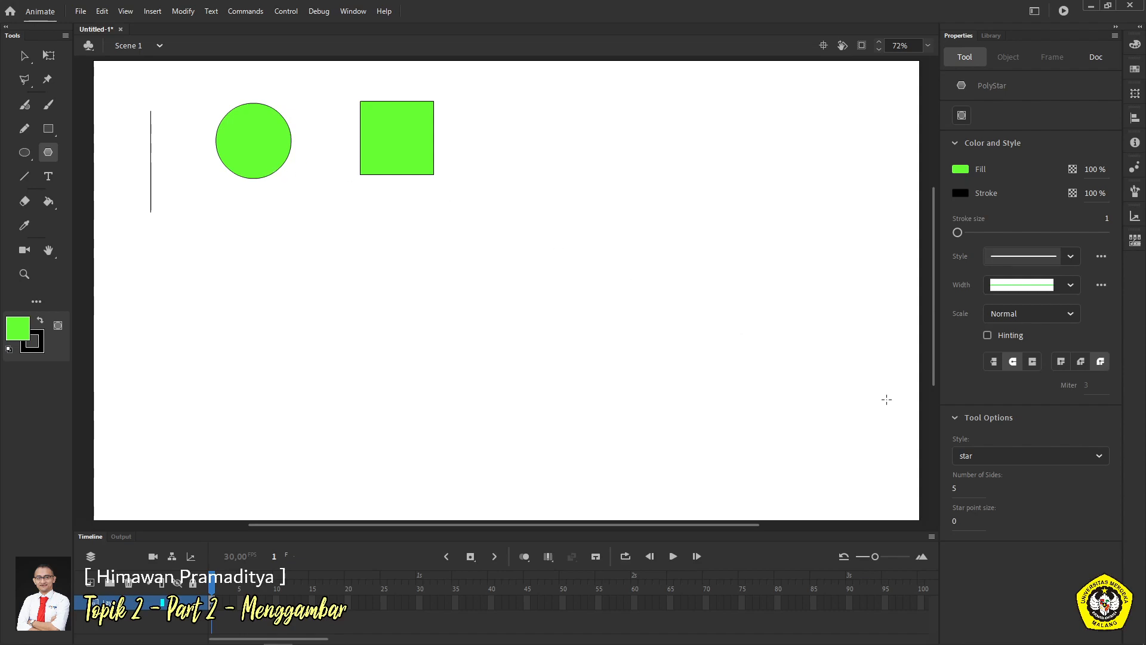
click(962, 454)
click(969, 478)
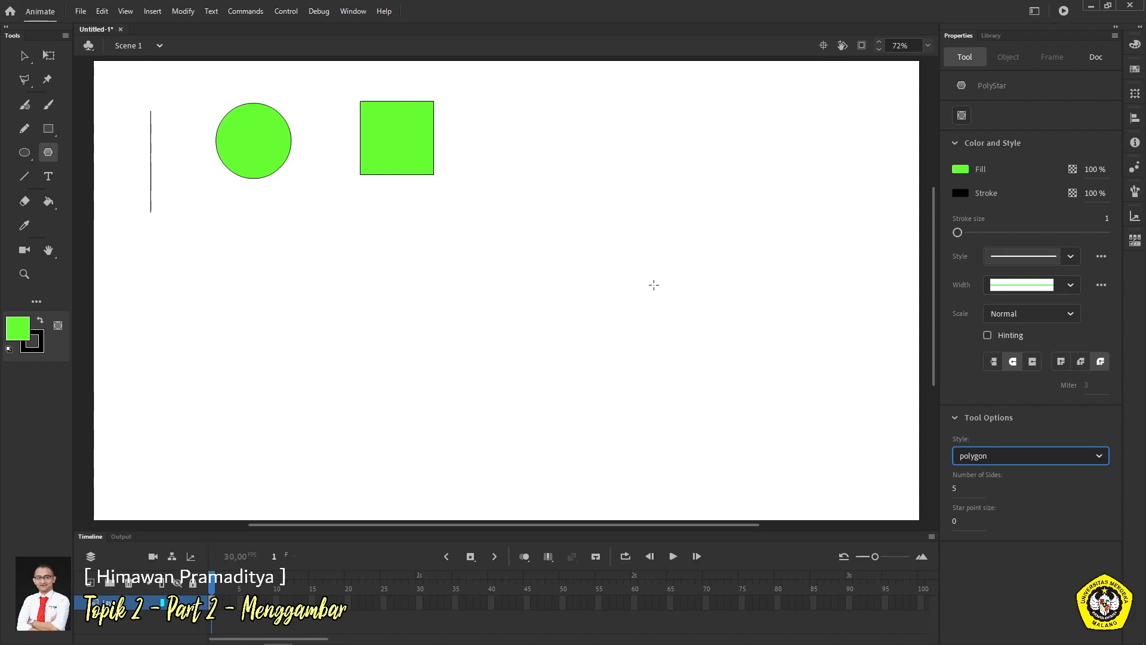
drag(621, 232, 651, 290)
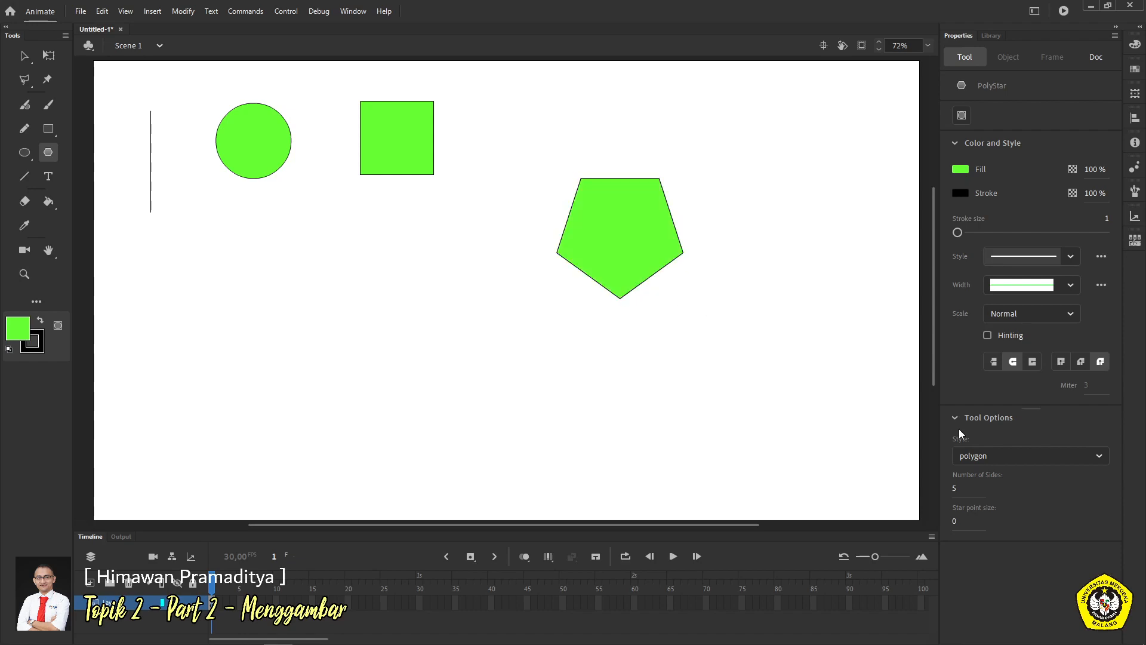
- Draw a three-sided polygon to the right of the pentagon, pointing down
click(958, 490)
text(3)
mouse_move(785, 202)
mouse_down()
mouse_move(824, 236)
mouse_move(785, 253)
mouse_up()
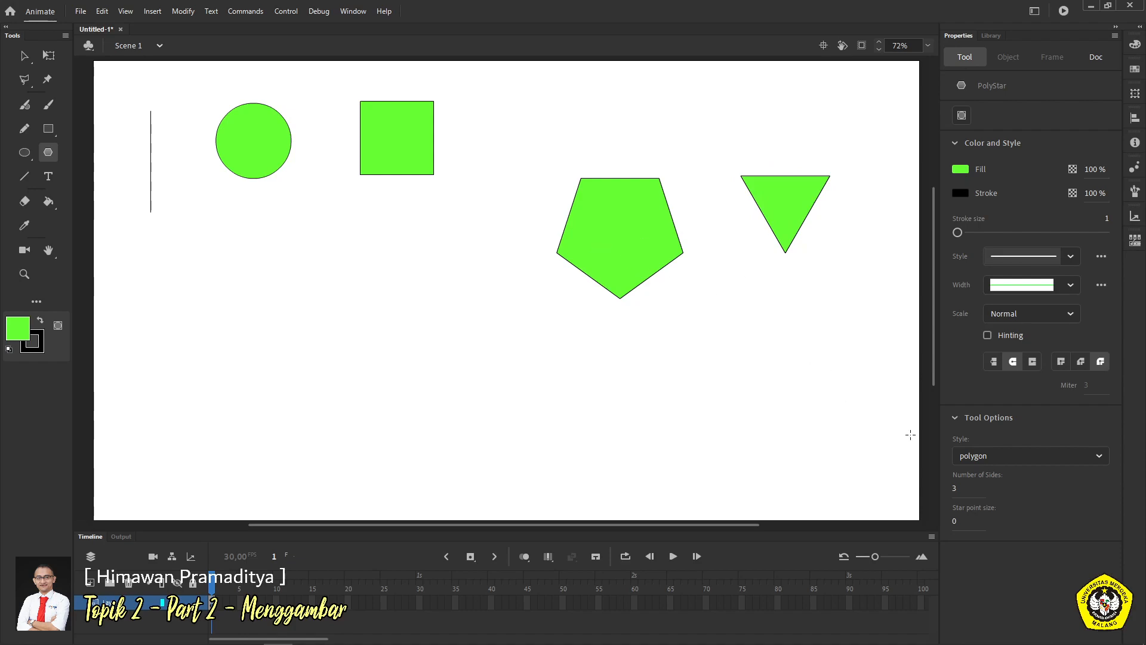
- Draw a five-sided star with star point size 0,5, about 274 px wide, in the stage's lower-left area
click(967, 458)
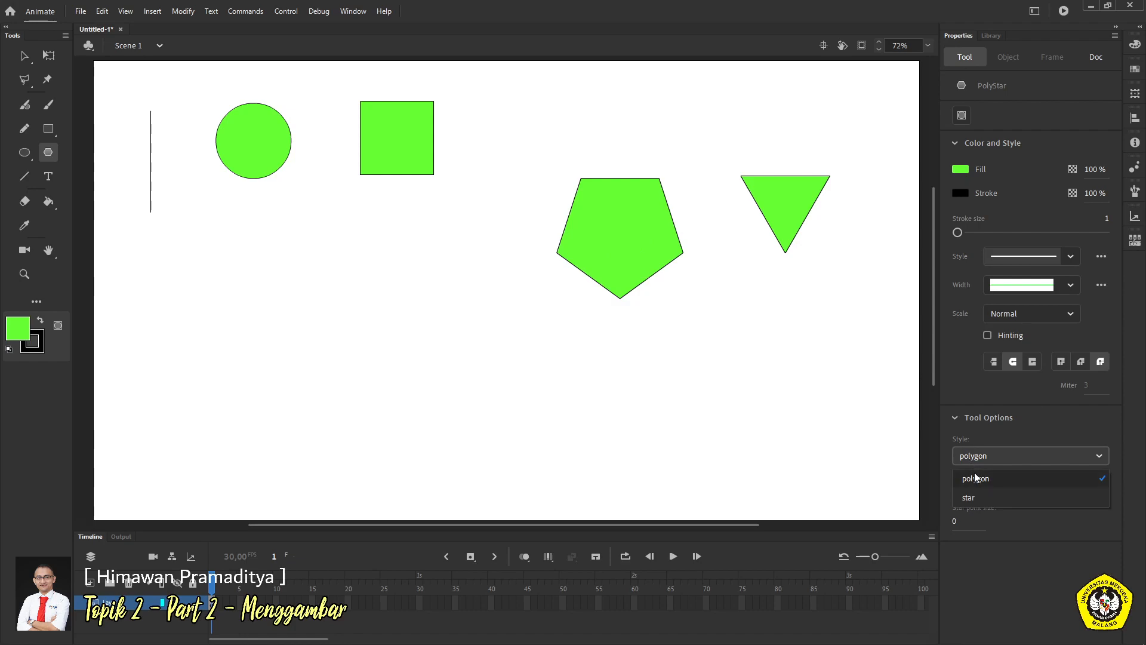
click(973, 497)
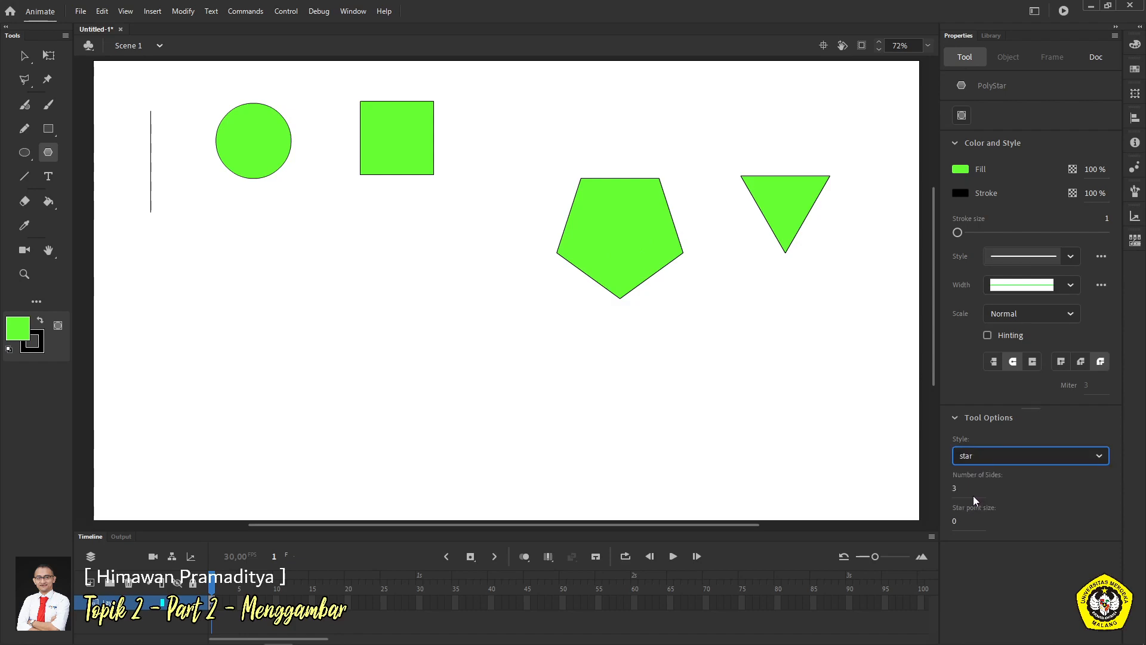
click(956, 492)
key(BackSpace)
text(5)
click(958, 531)
text(0,5)
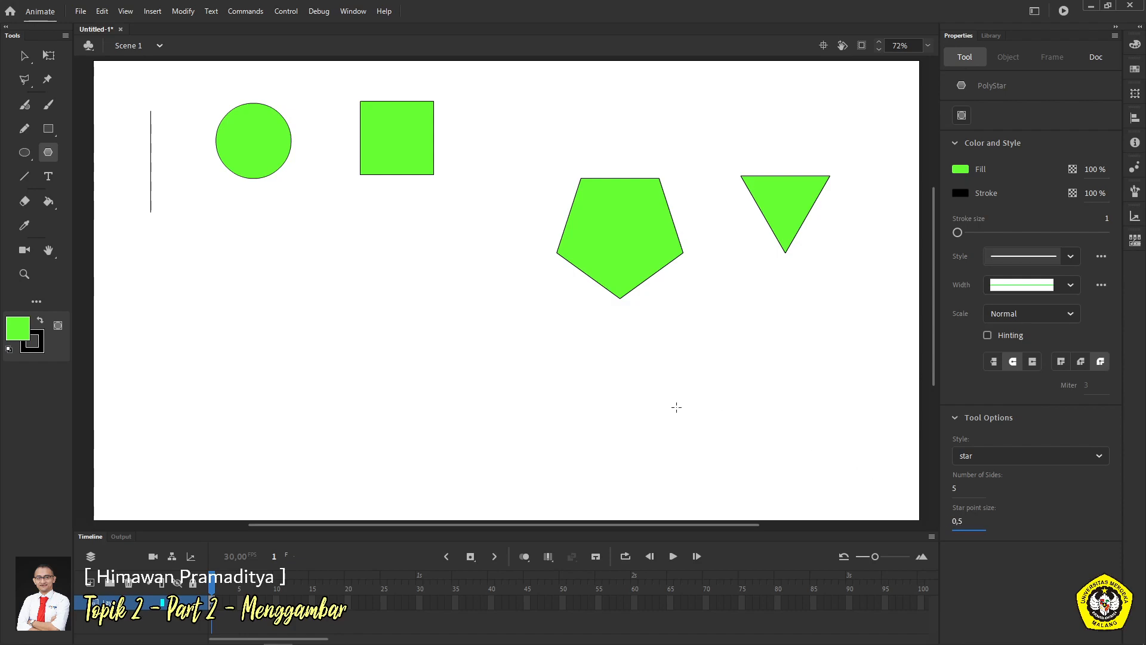
drag(358, 451, 357, 390)
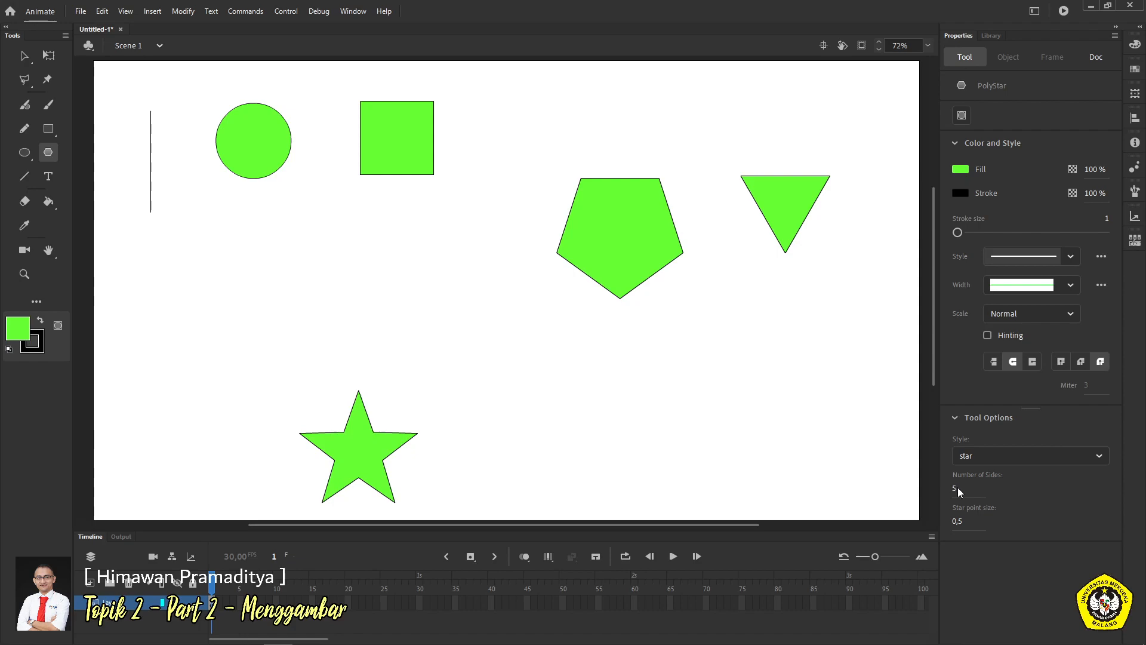
- Draw an eight-sided star with star point size 0,7 to the right of the five-pointed star
text(8)
click(961, 524)
text(0,7)
drag(565, 408, 619, 453)
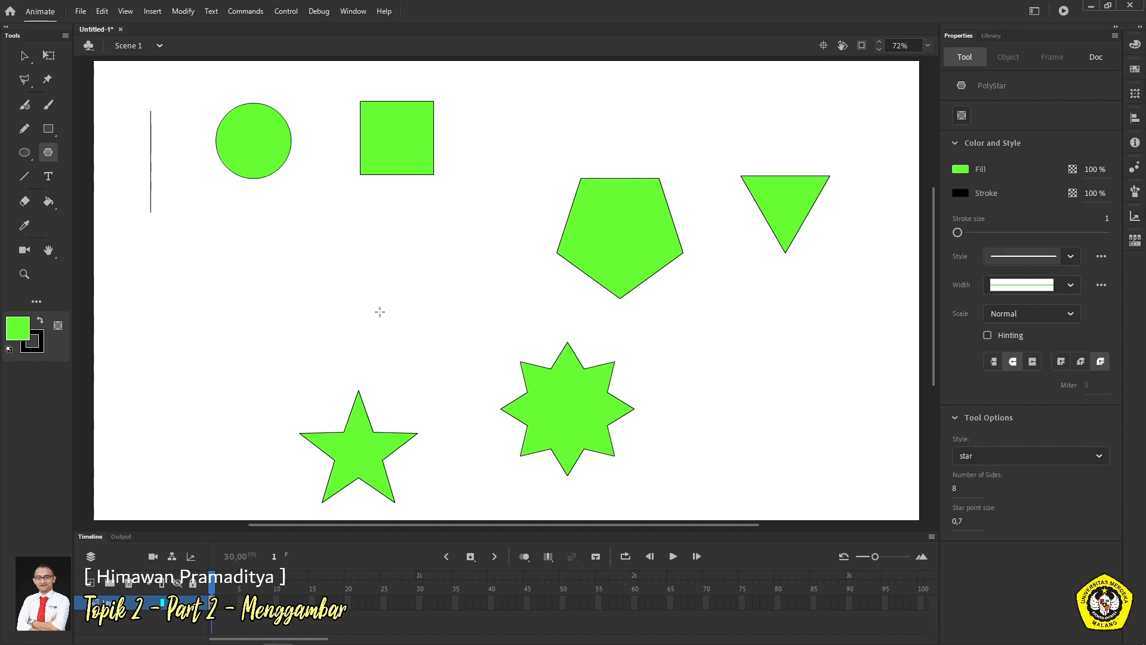
- Move the circle, square and pentagon to line up in a row beside the vertical line along the stage's upper part
click(23, 58)
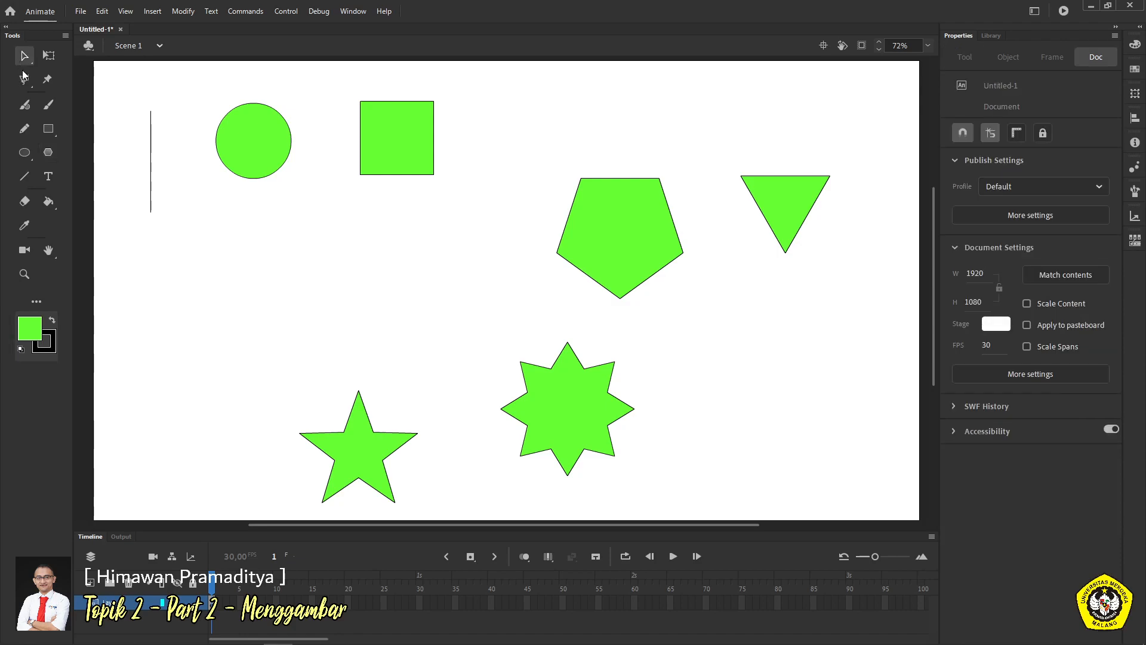
click(253, 163)
drag(264, 154, 249, 171)
click(396, 152)
drag(395, 152, 365, 171)
click(617, 234)
drag(616, 233, 517, 160)
- Move the triangle and eight-pointed star to the right end of the upper row and the five-pointed star beneath the eight-pointed one
click(793, 212)
drag(790, 215, 678, 153)
click(567, 406)
drag(565, 418, 817, 189)
drag(358, 460, 827, 398)
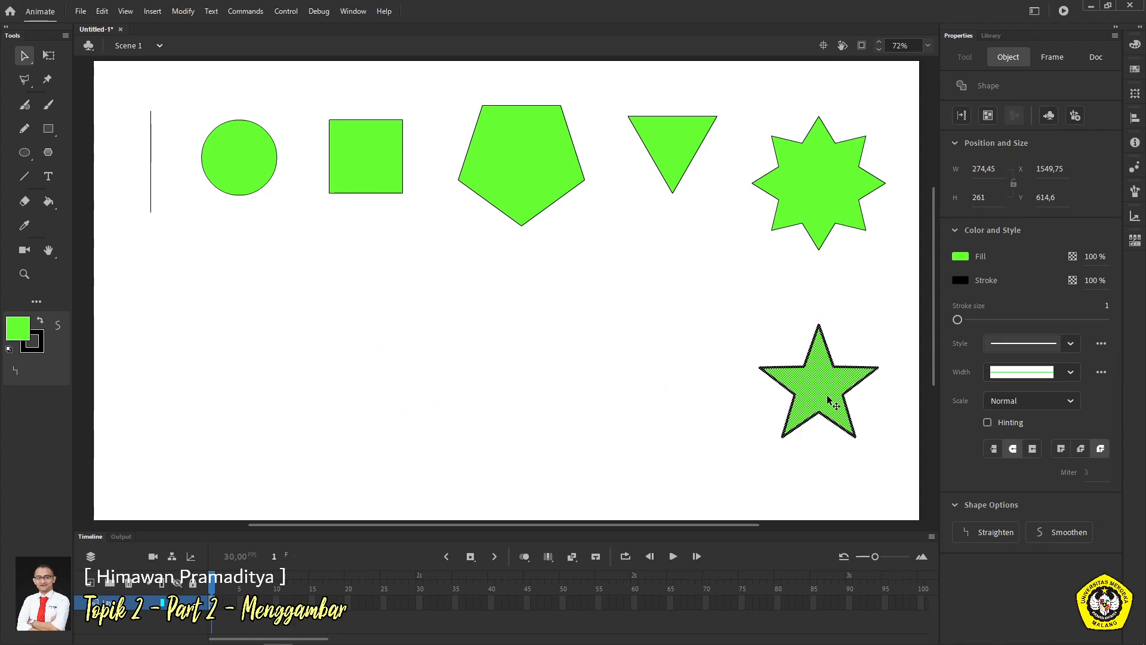
- Shift the vertical line, circle, square and pentagon slightly left, each with its fill and outline together, and clear the selection
click(152, 178)
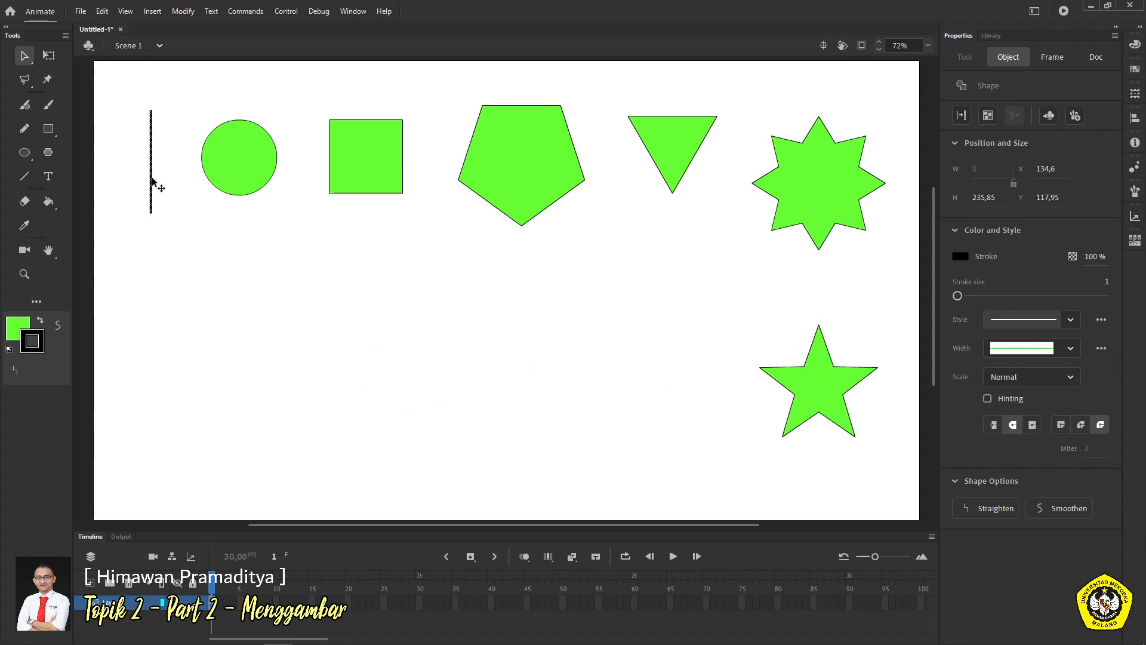
drag(150, 181, 139, 173)
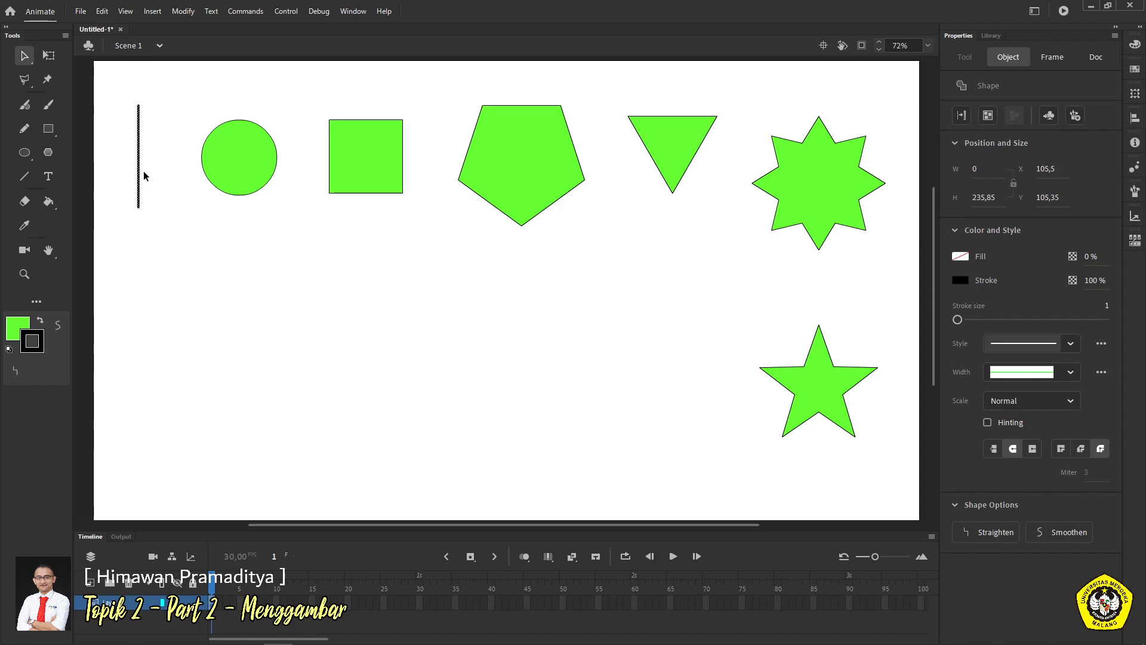
double_click(243, 174)
drag(248, 169, 237, 165)
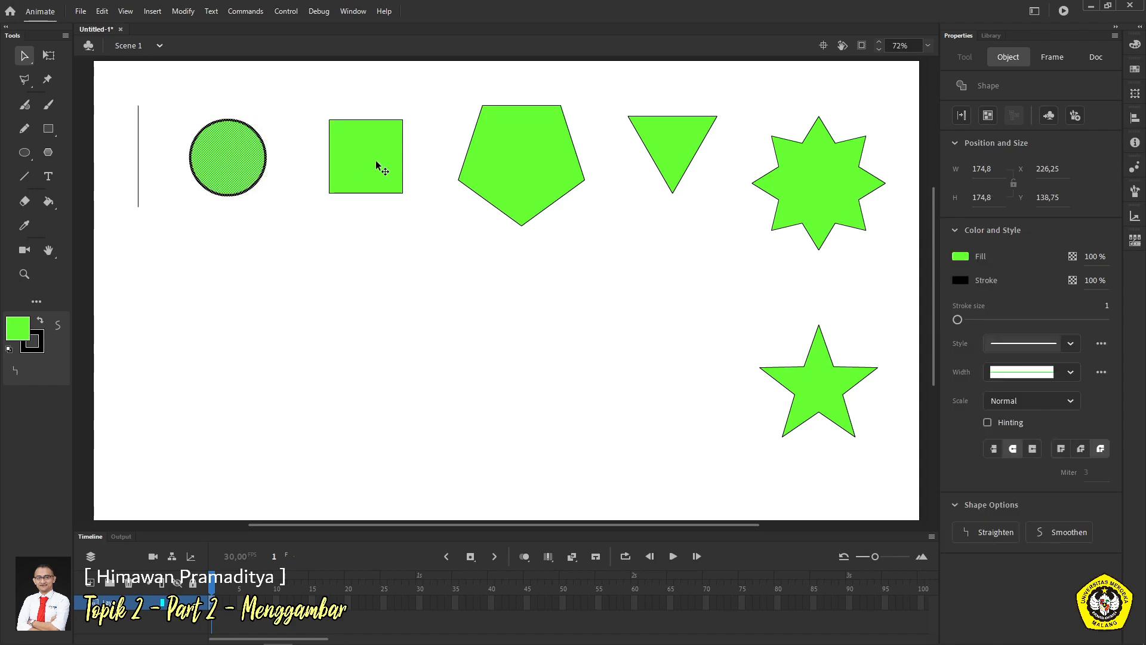
double_click(378, 168)
drag(374, 171, 367, 169)
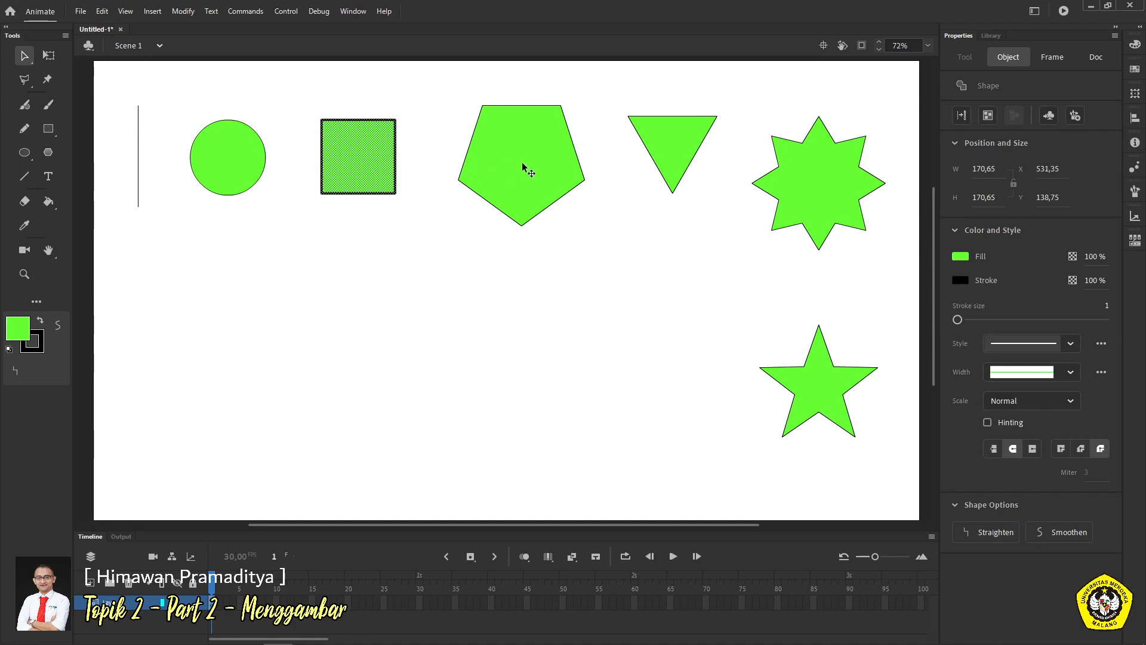
double_click(525, 169)
drag(527, 169, 513, 173)
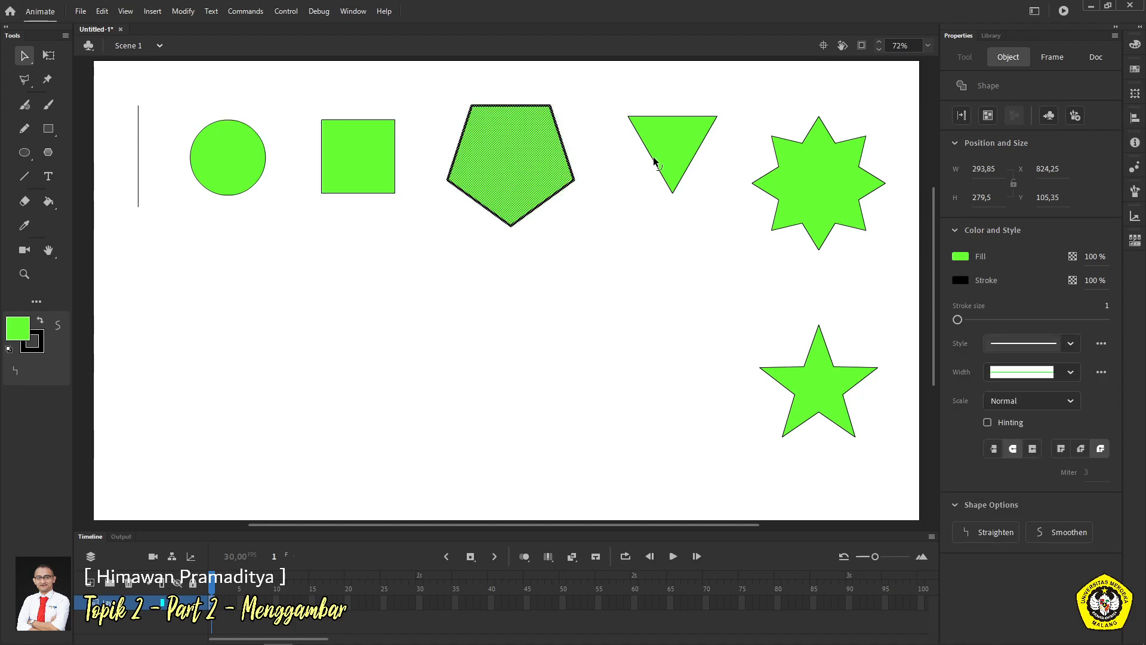
click(613, 249)
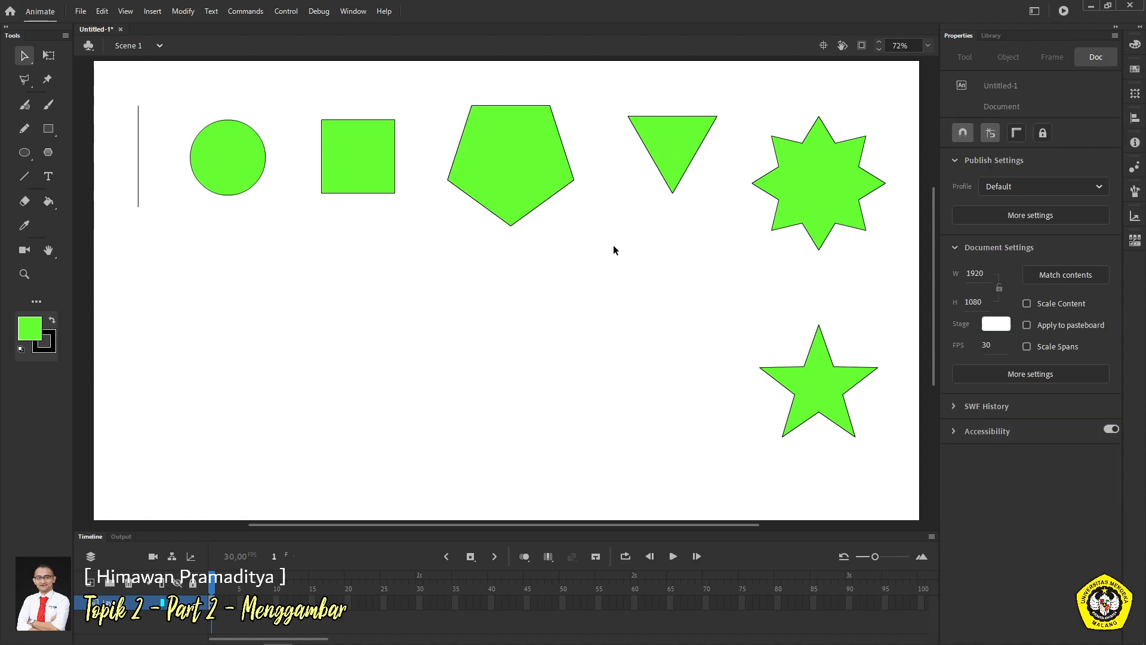
- Examine the circle's outline at up to 2000% magnification and return to the view that fits the whole stage
click(24, 274)
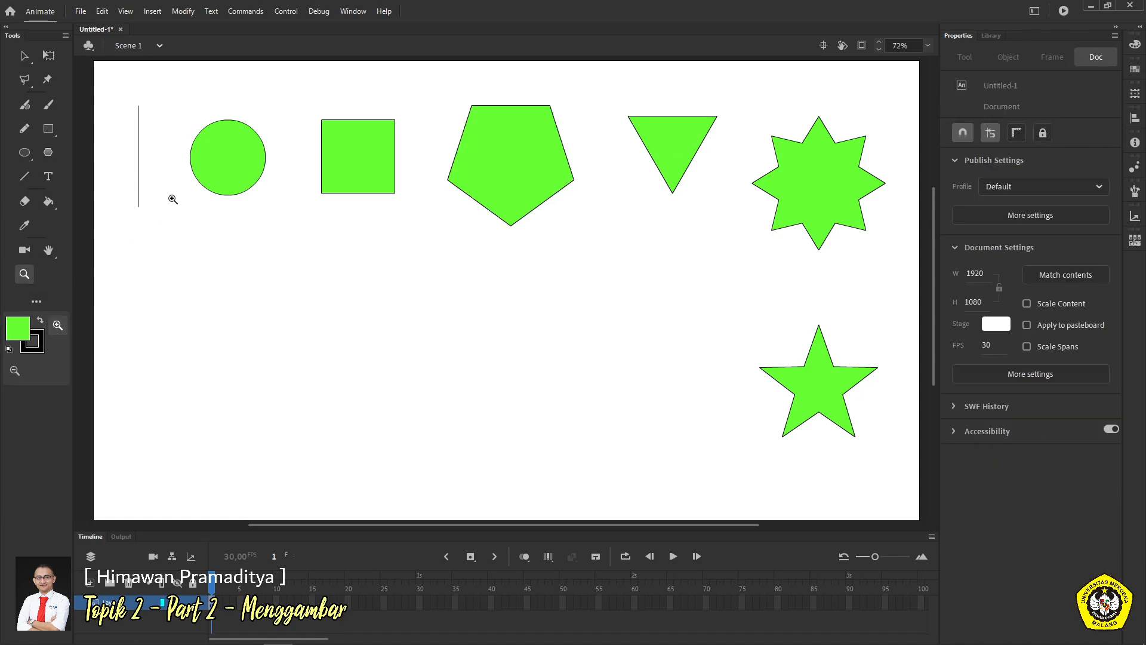
drag(190, 121, 214, 143)
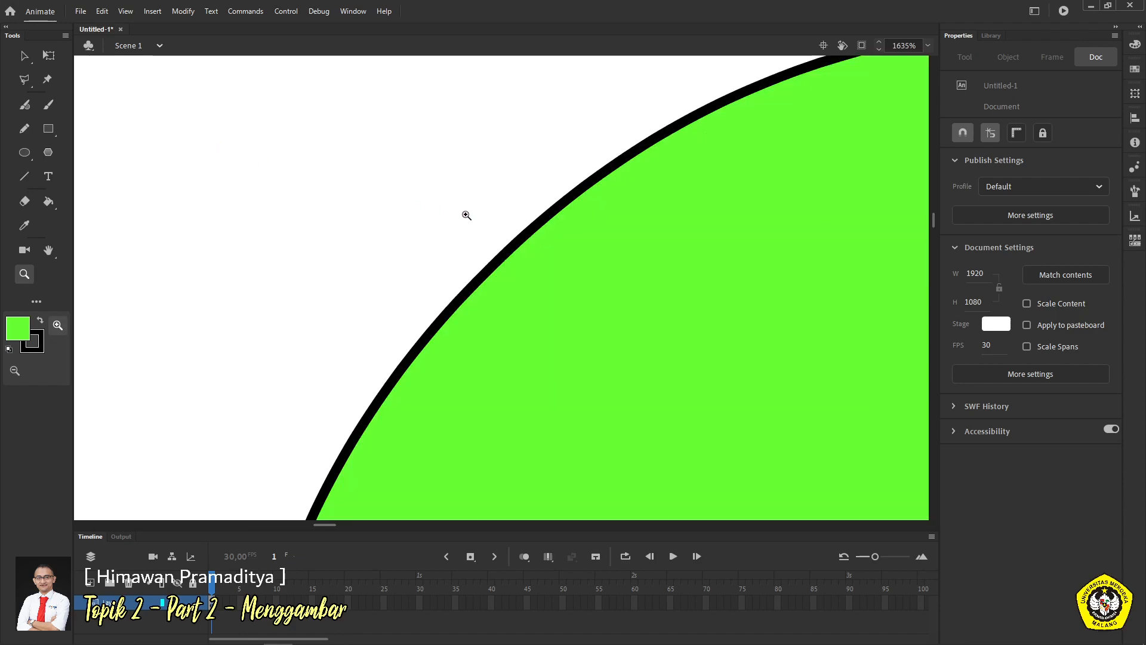
drag(486, 218, 558, 317)
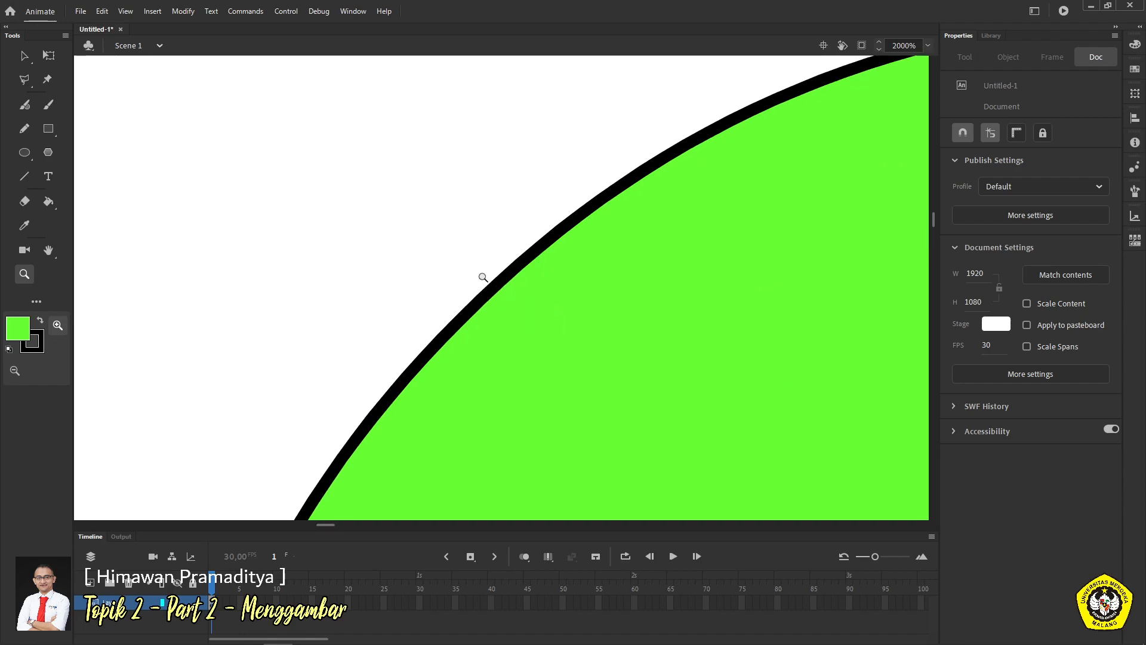
alt+click(282, 272)
alt+click(485, 301)
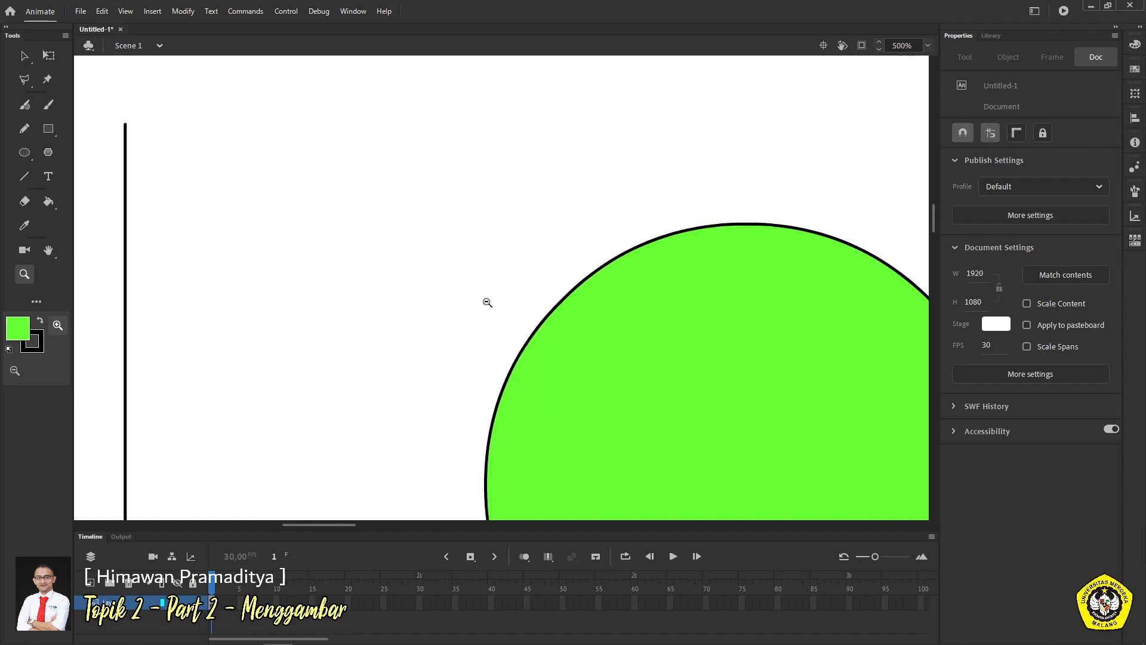
alt+click(584, 359)
alt+click(650, 367)
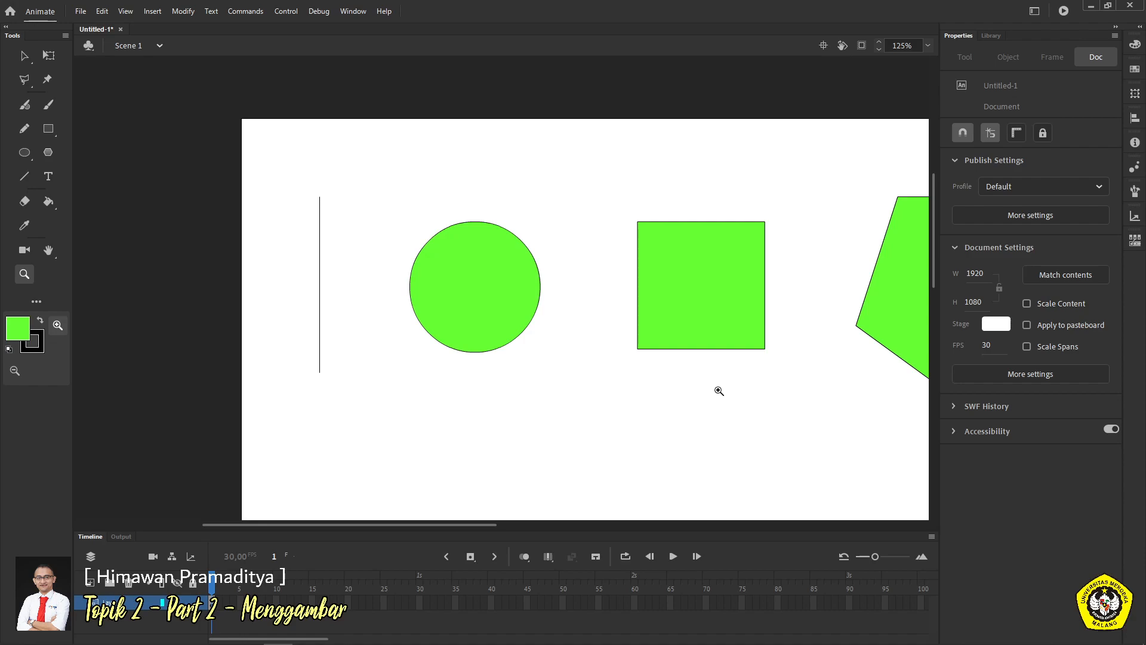
key(ctrl+2)
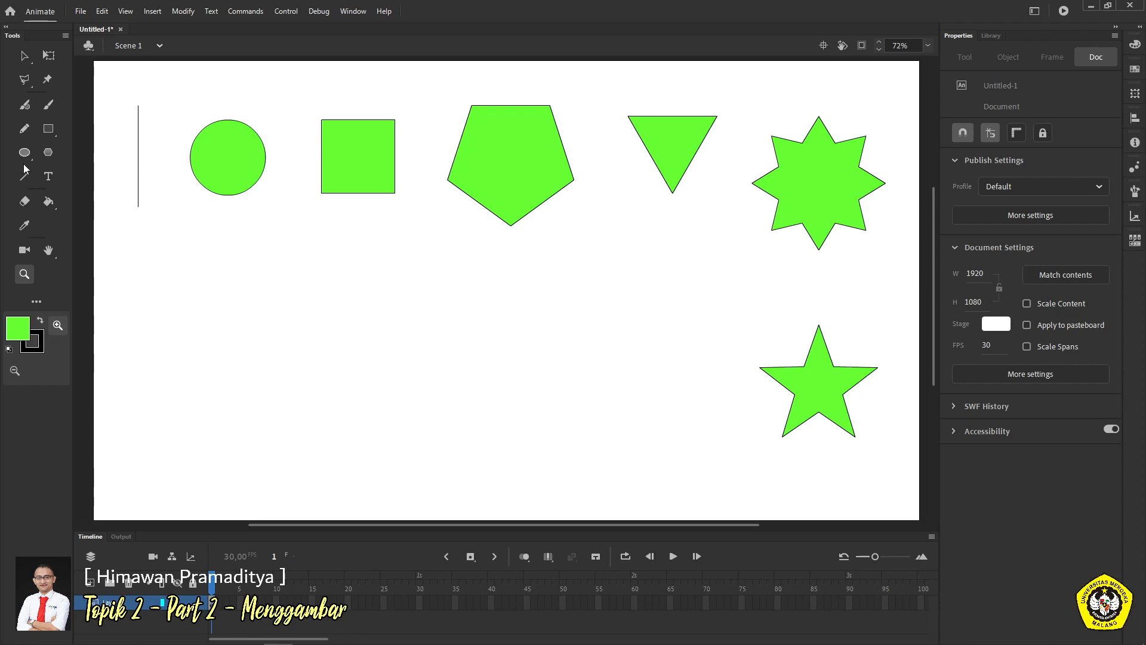
- Draw a horizontal line about 341 px long below the vertical line and circle, select it and clear the selection
click(24, 56)
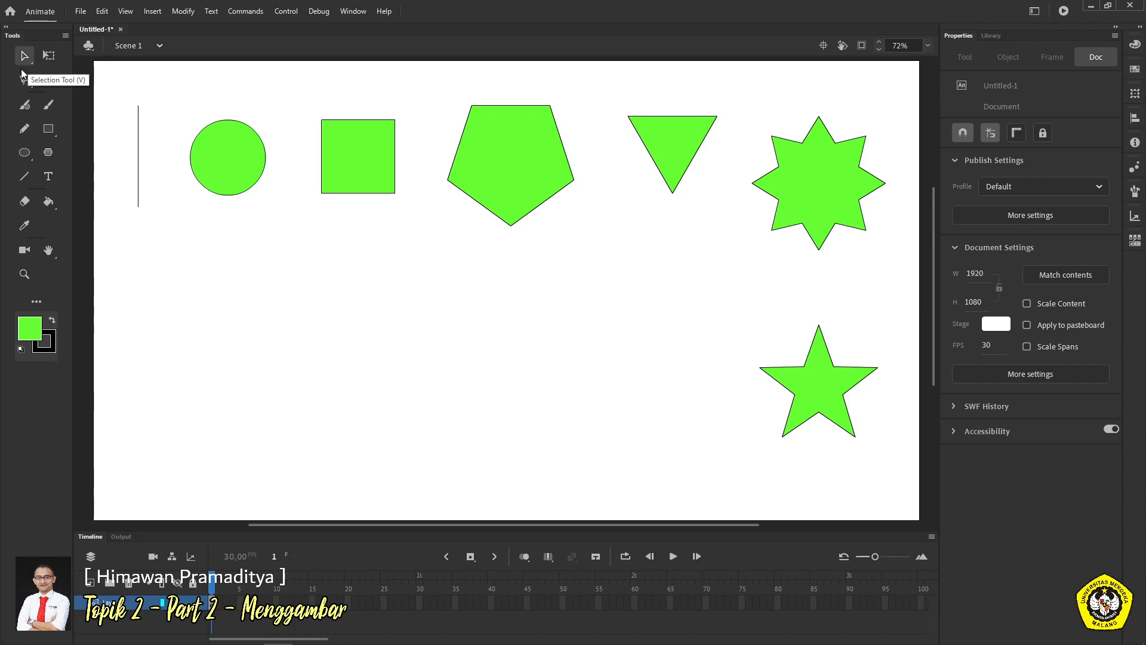
click(25, 176)
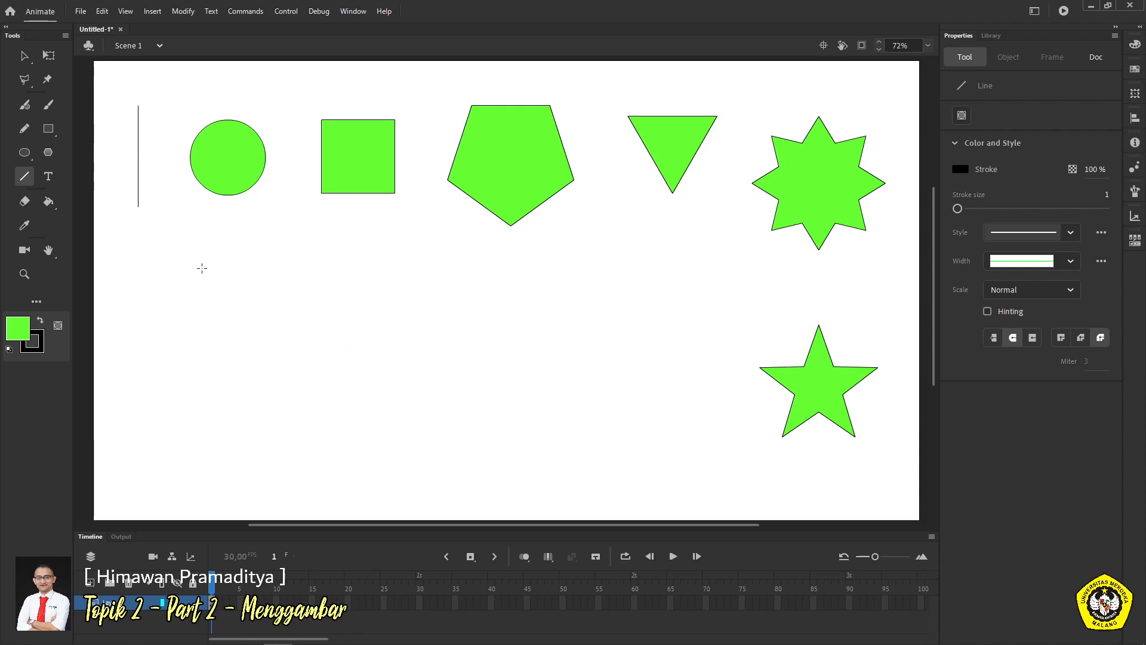
drag(277, 235, 130, 234)
key(v)
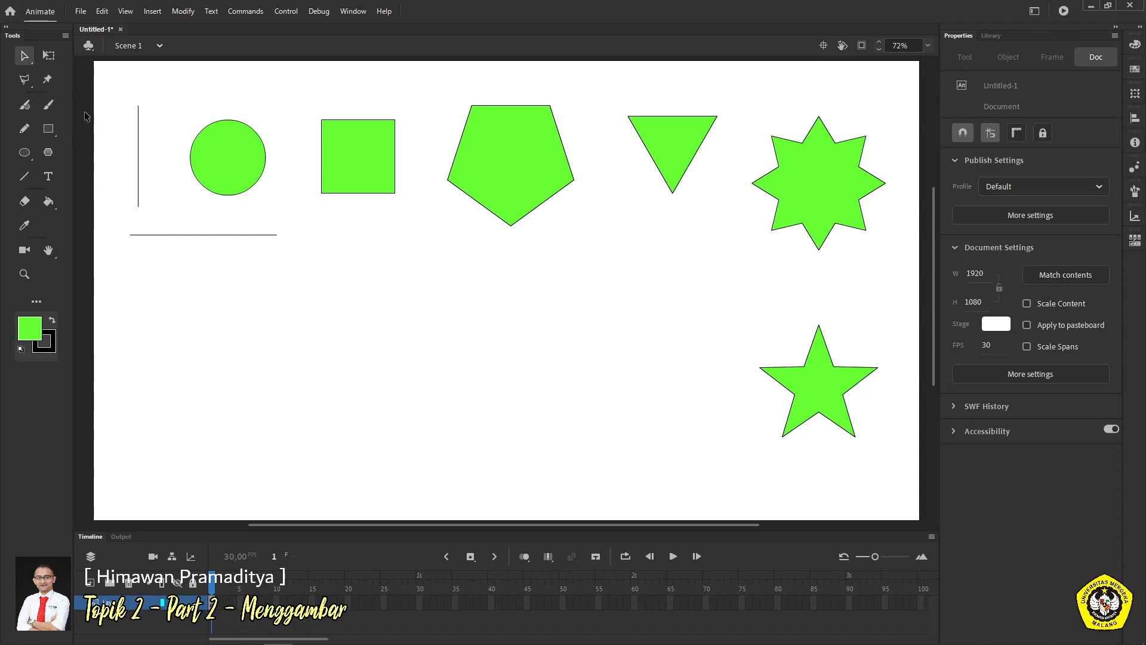
click(150, 236)
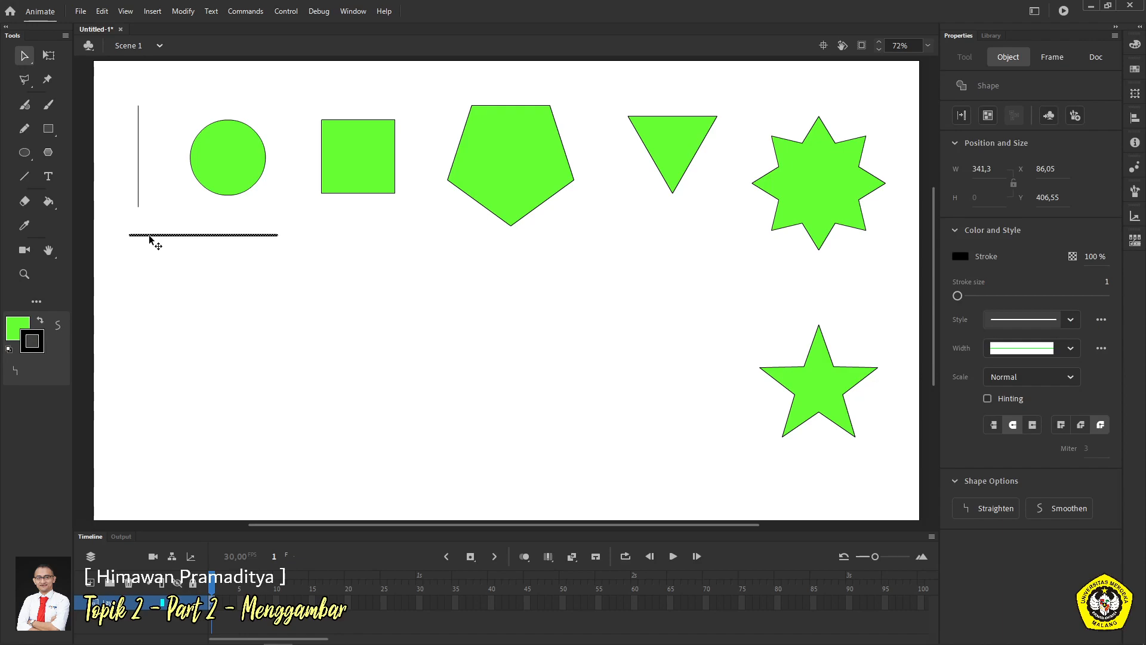
click(206, 290)
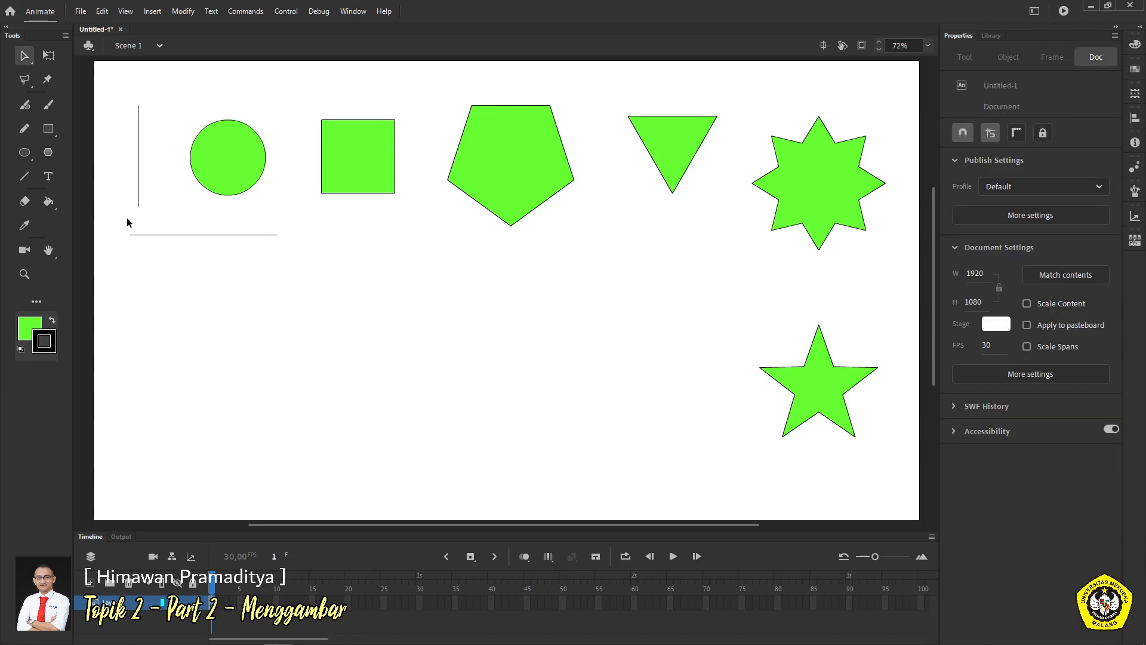
- Draw a larger green square with a black outline in the stage's lower-left area and return to the Selection tool
key(r)
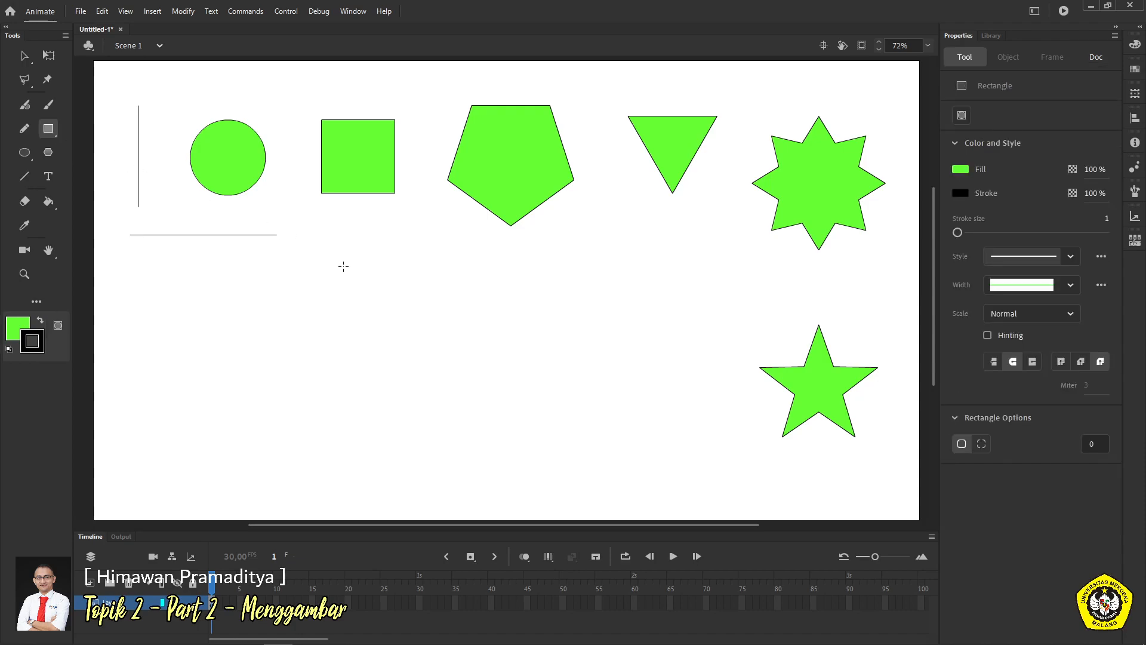
drag(201, 331, 316, 445)
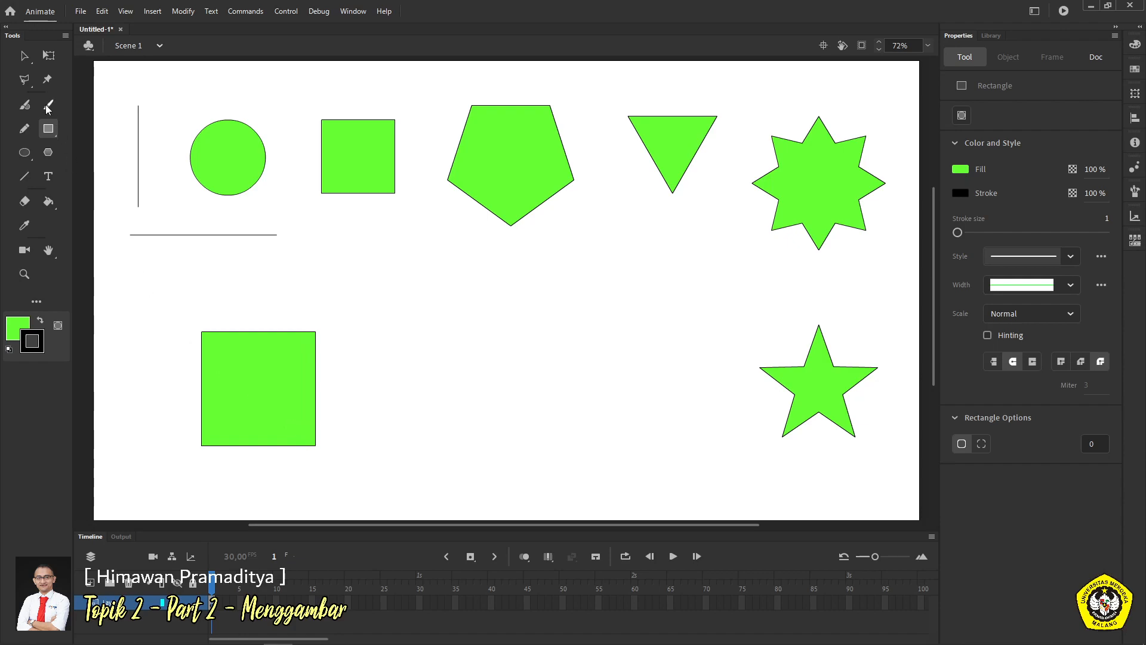
click(30, 61)
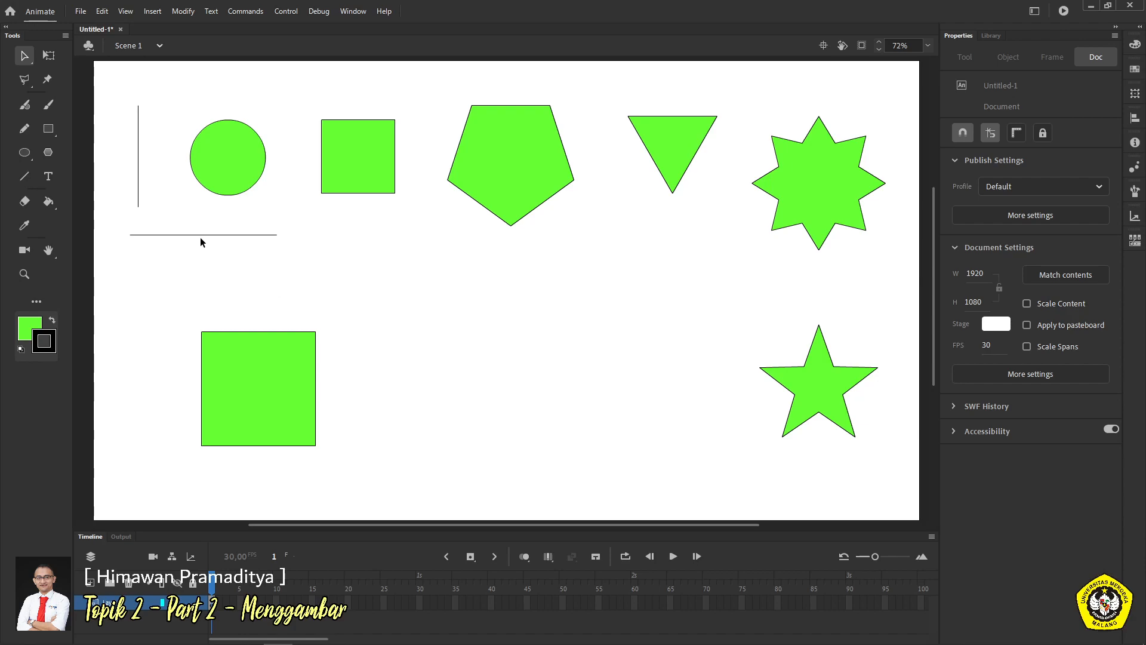
- Select the large green square's edges and fill one at a time, select the whole shape, and clear the selection
click(255, 331)
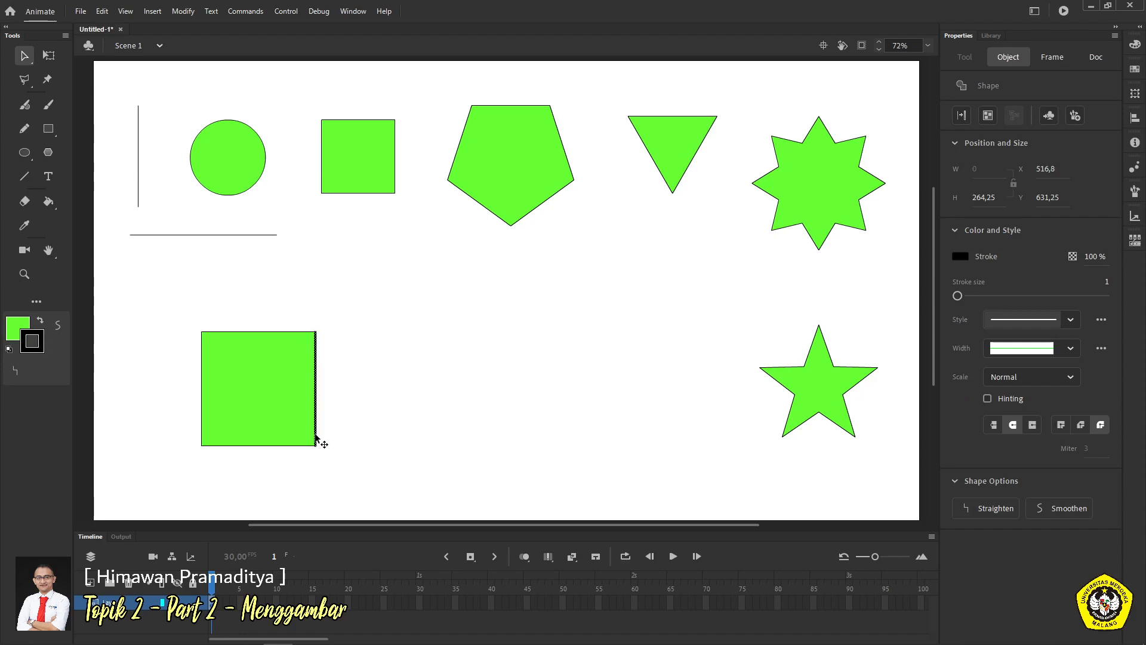
click(290, 446)
click(201, 419)
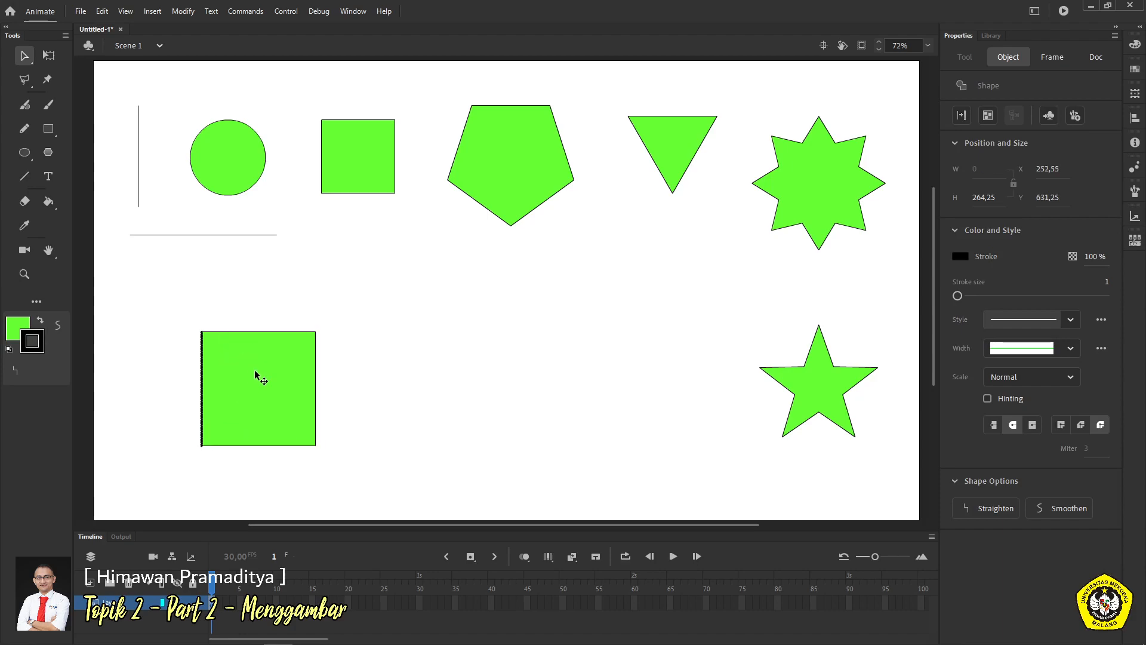
click(264, 389)
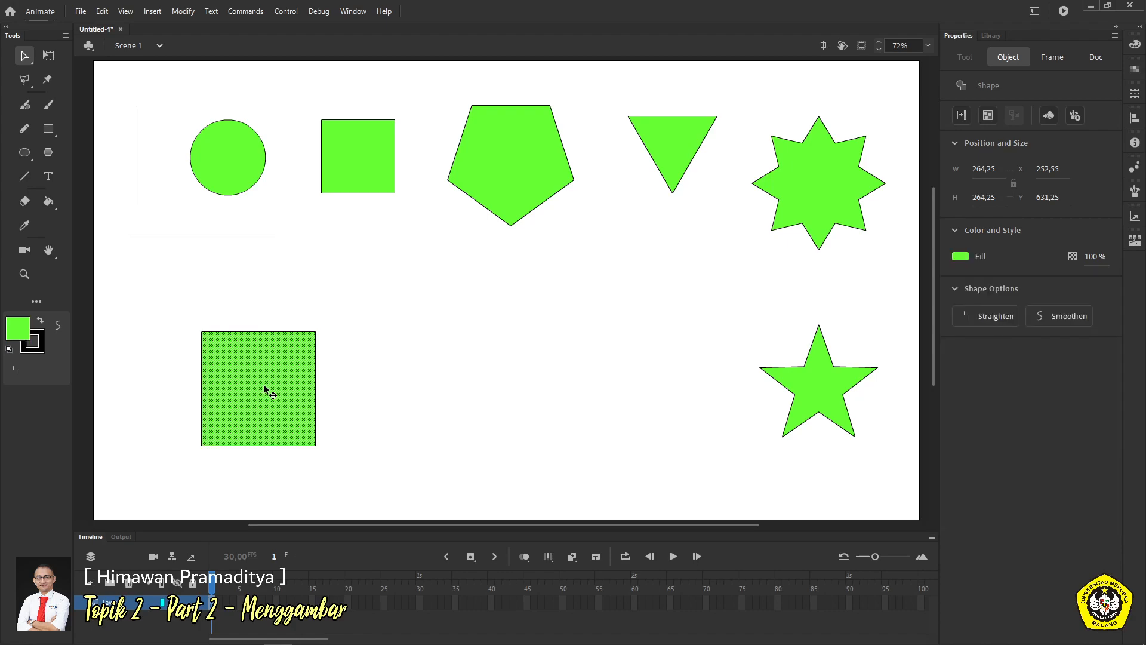
click(424, 445)
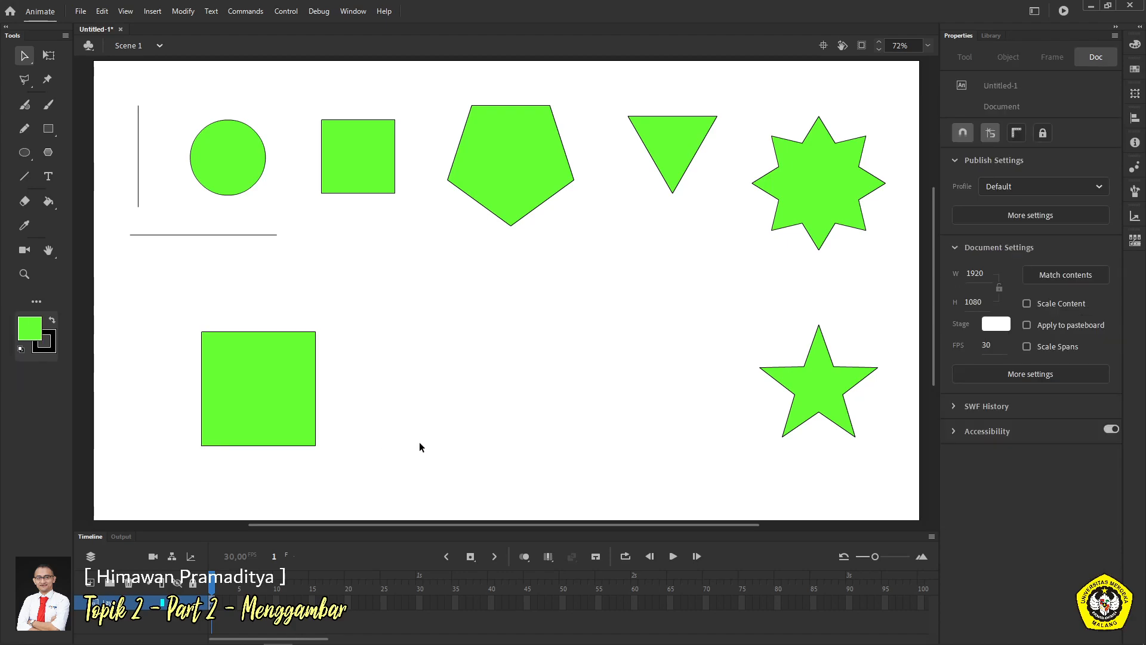
mouse_move(186, 315)
mouse_down()
mouse_move(258, 363)
mouse_move(323, 456)
mouse_move(373, 468)
mouse_up()
click(373, 467)
- Set the fill color to orange #CC6600 and the stroke color to none
click(33, 340)
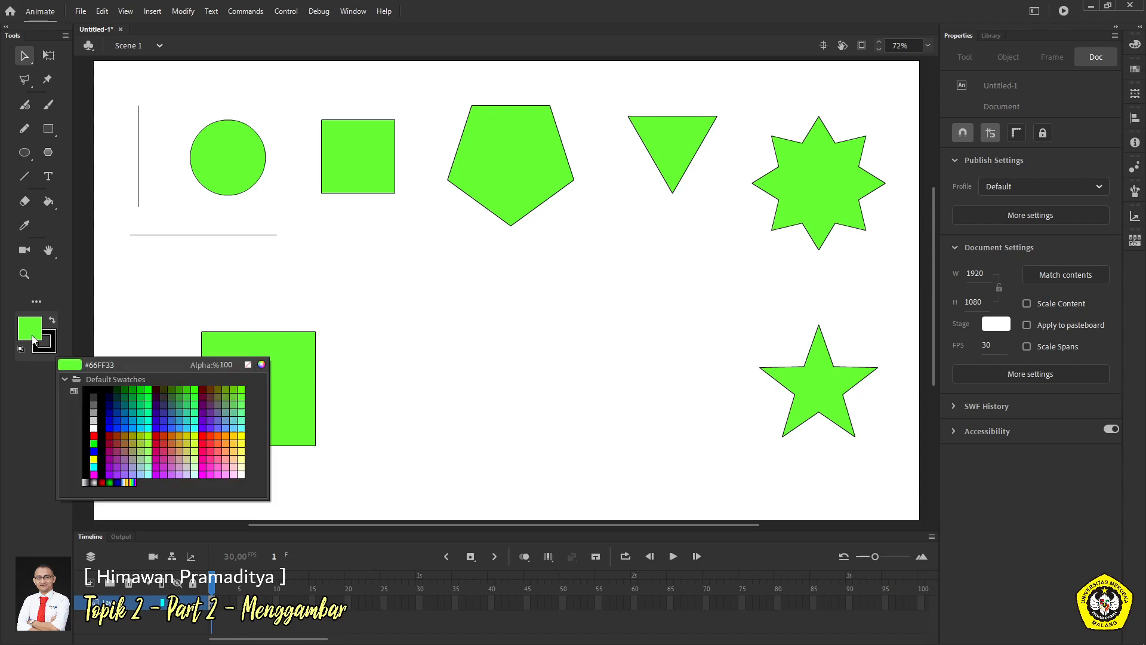
click(248, 364)
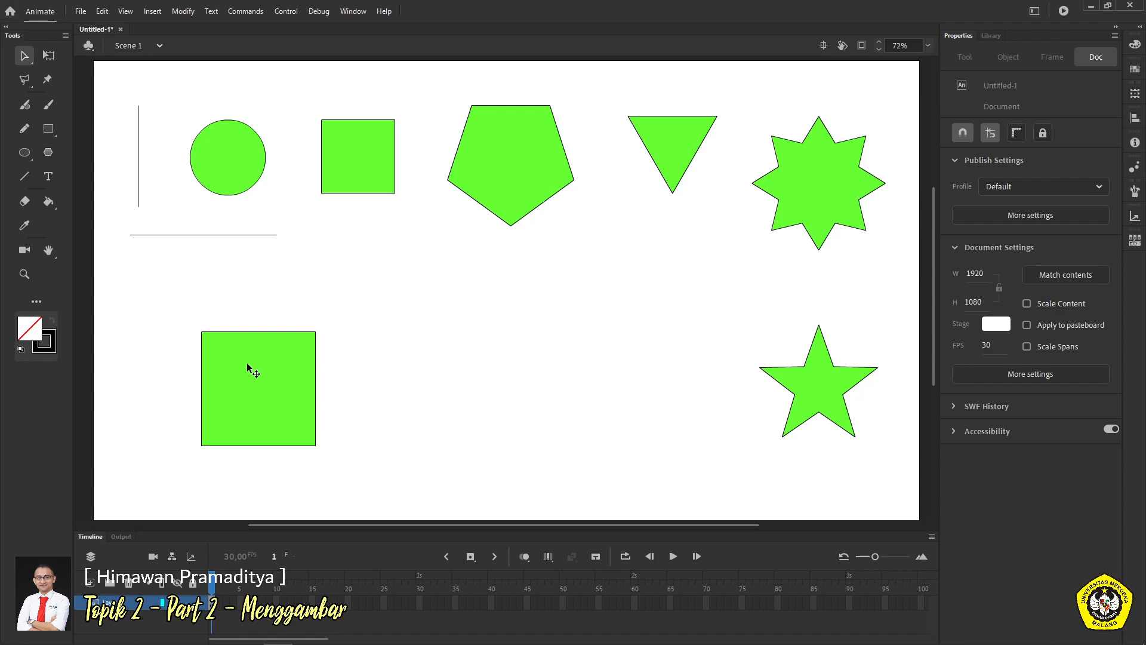
click(36, 335)
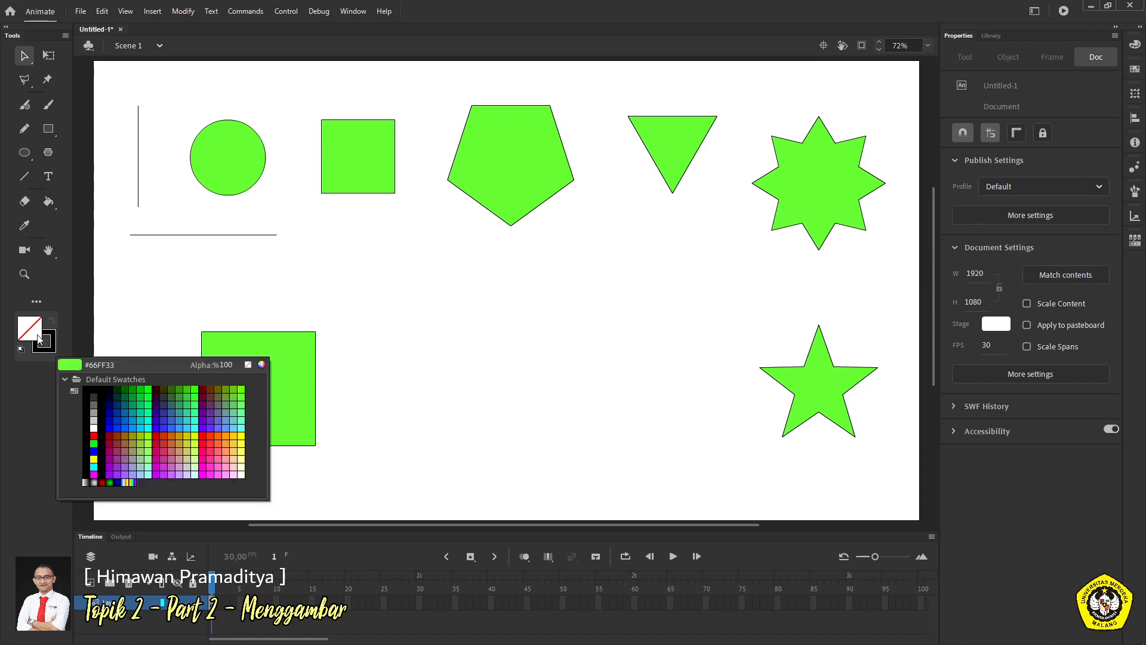
click(157, 428)
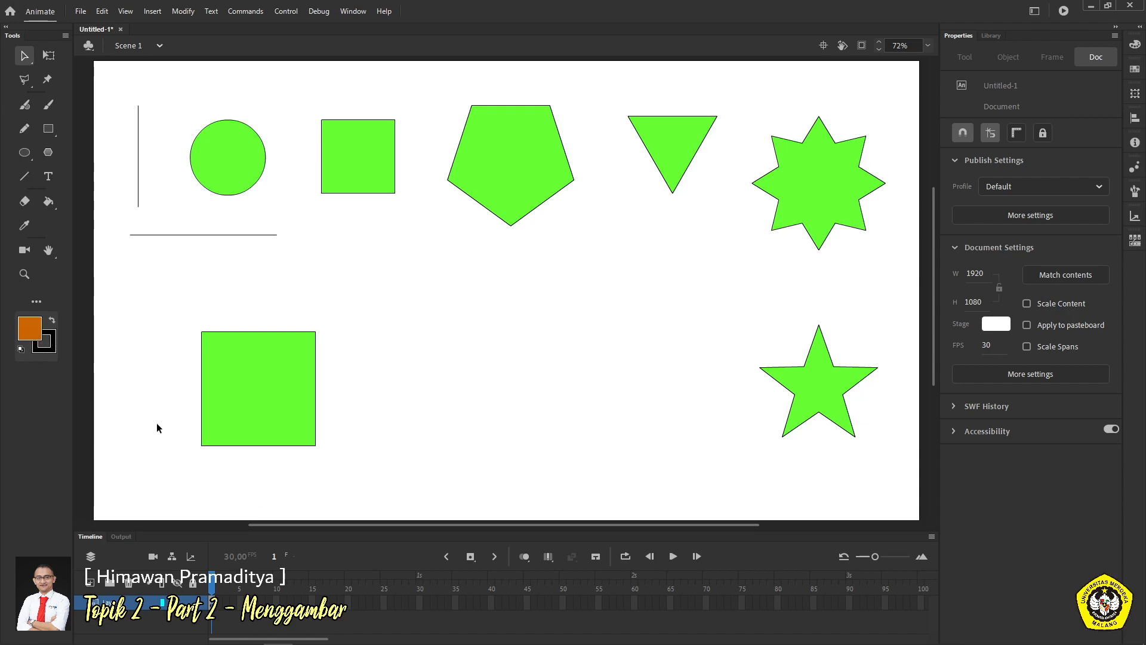
click(34, 349)
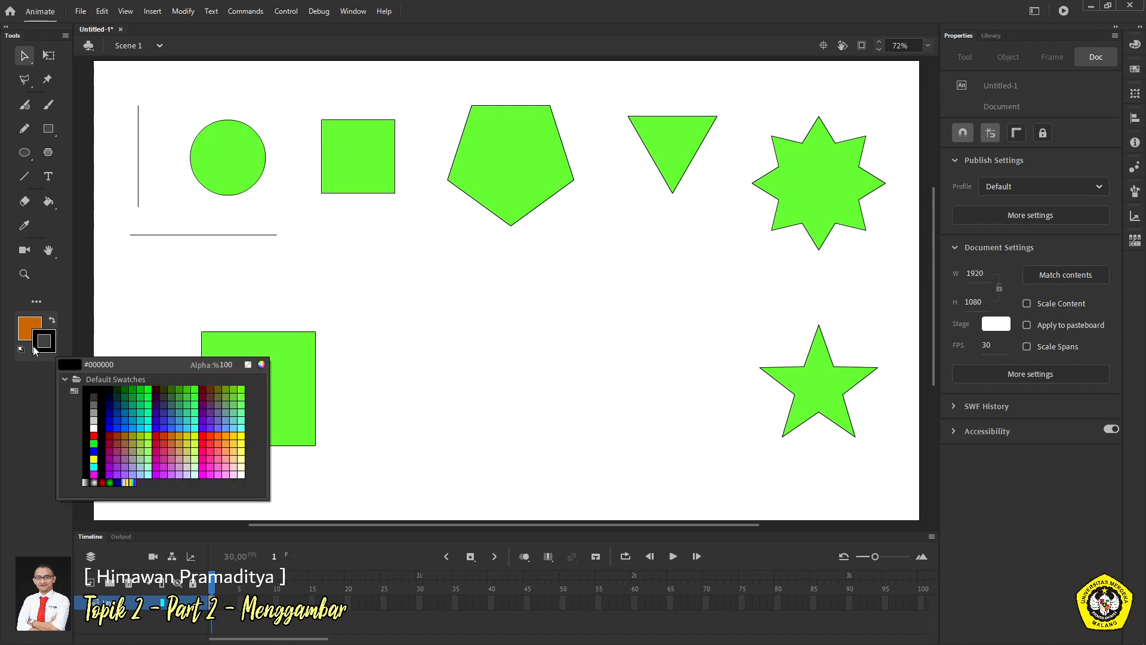
click(249, 365)
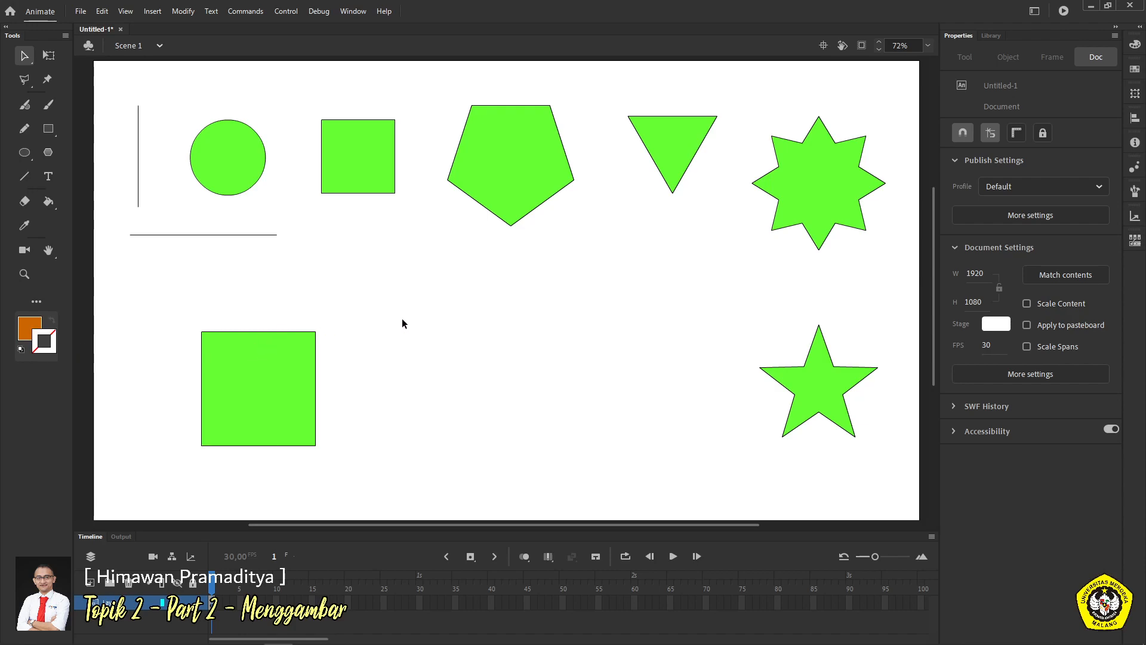
- Draw an orange square about 133 px wide to the right of the large green square, then set the fill to none
click(49, 128)
drag(451, 343, 508, 400)
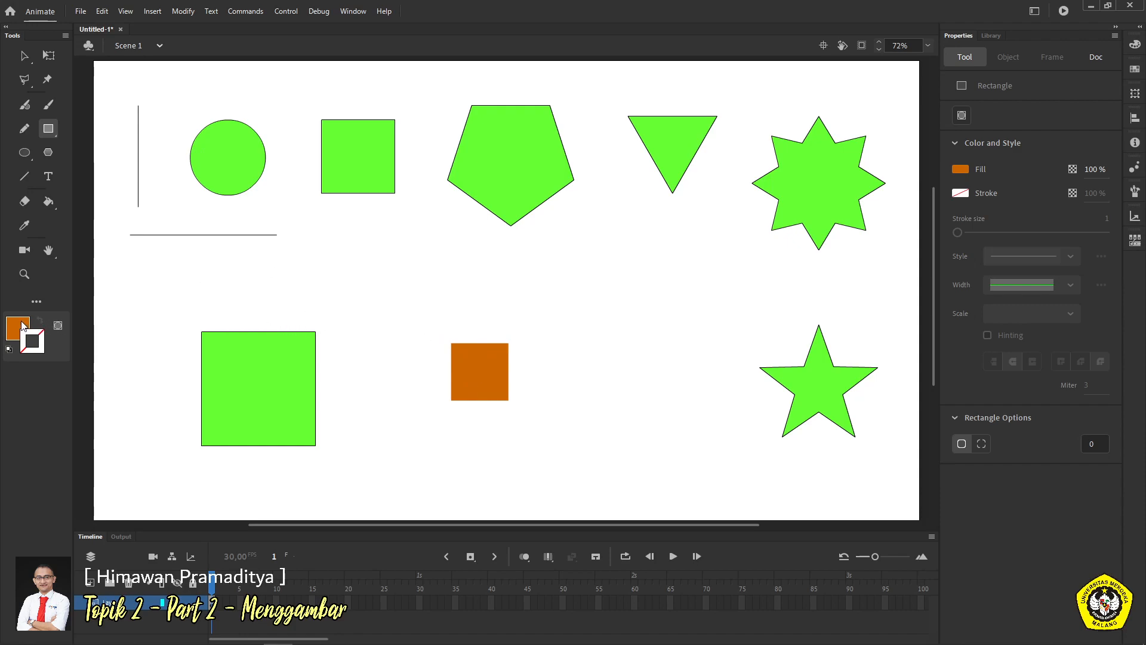
click(21, 333)
click(235, 364)
click(24, 55)
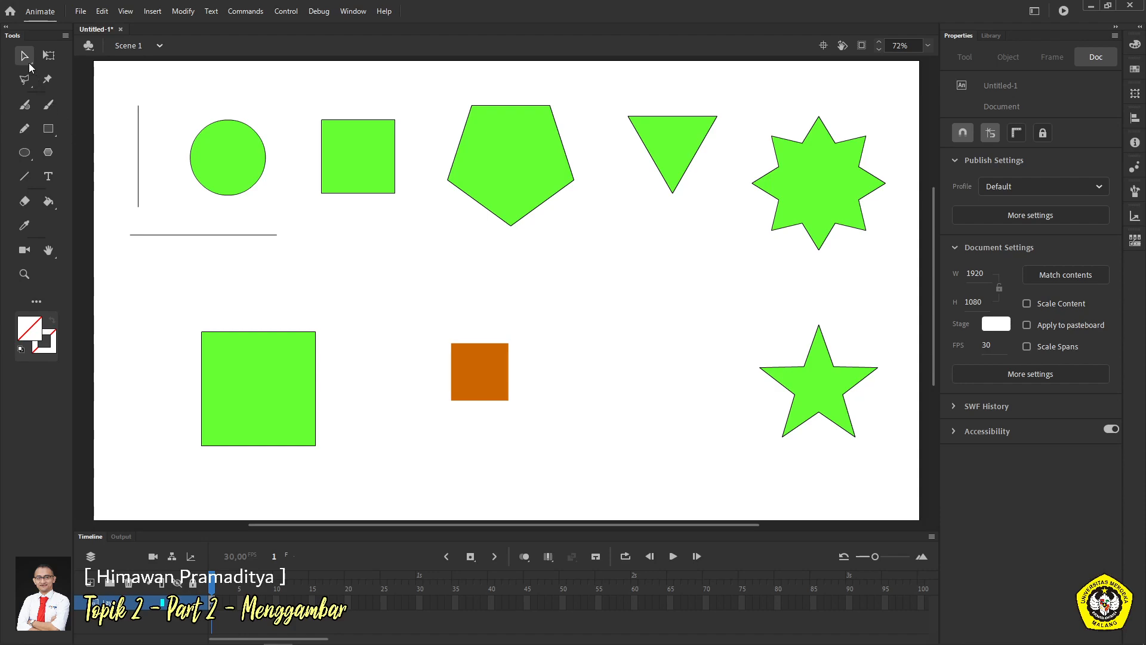
- Move the horizontal line down to the right and lay the vertical line across it and the large green square's upper edge
click(209, 237)
drag(199, 238, 251, 284)
click(253, 254)
click(261, 278)
click(177, 228)
click(139, 181)
drag(140, 182, 270, 330)
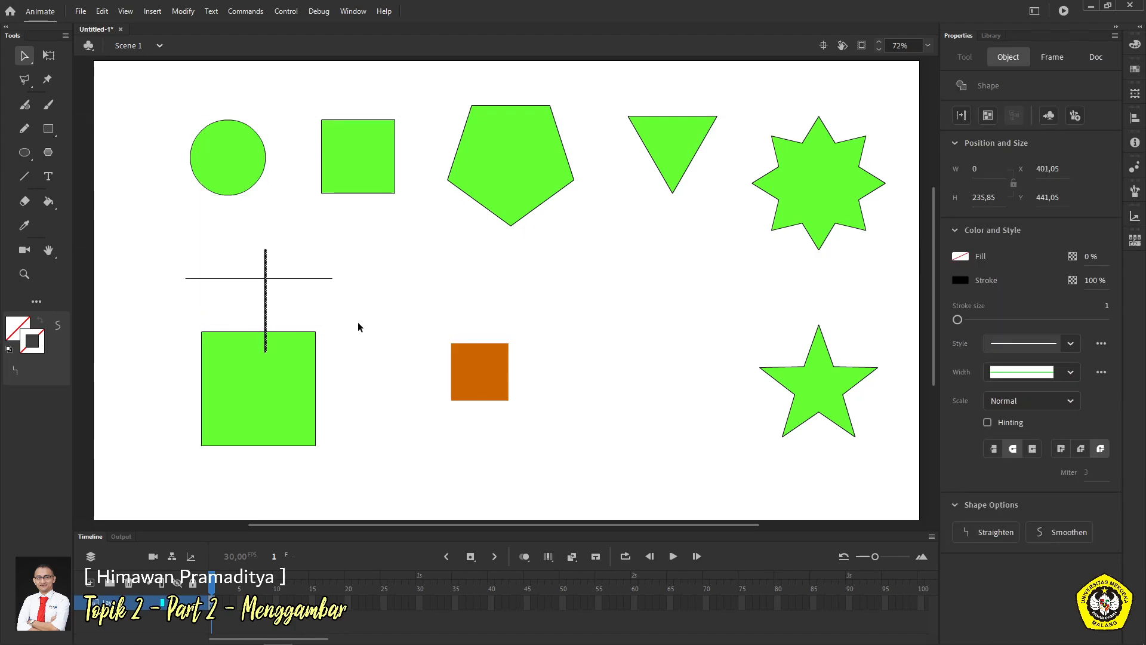
click(393, 323)
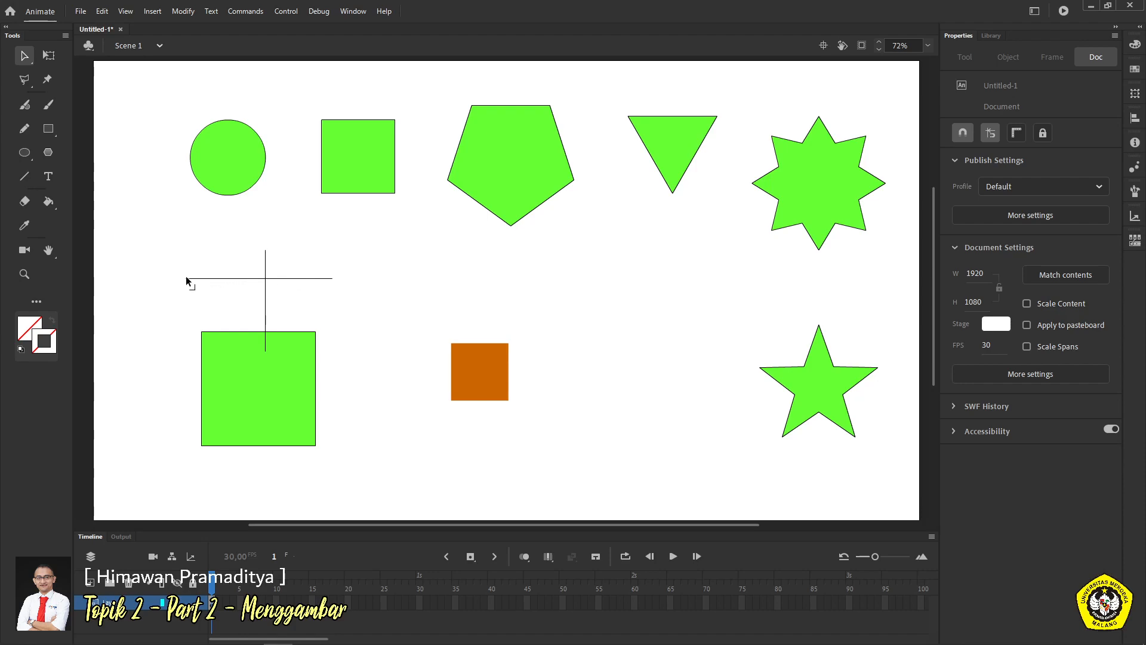
- Pull the crossed horizontal line apart, moving its left segment left and its right segment to about X 448, Y 463
click(293, 279)
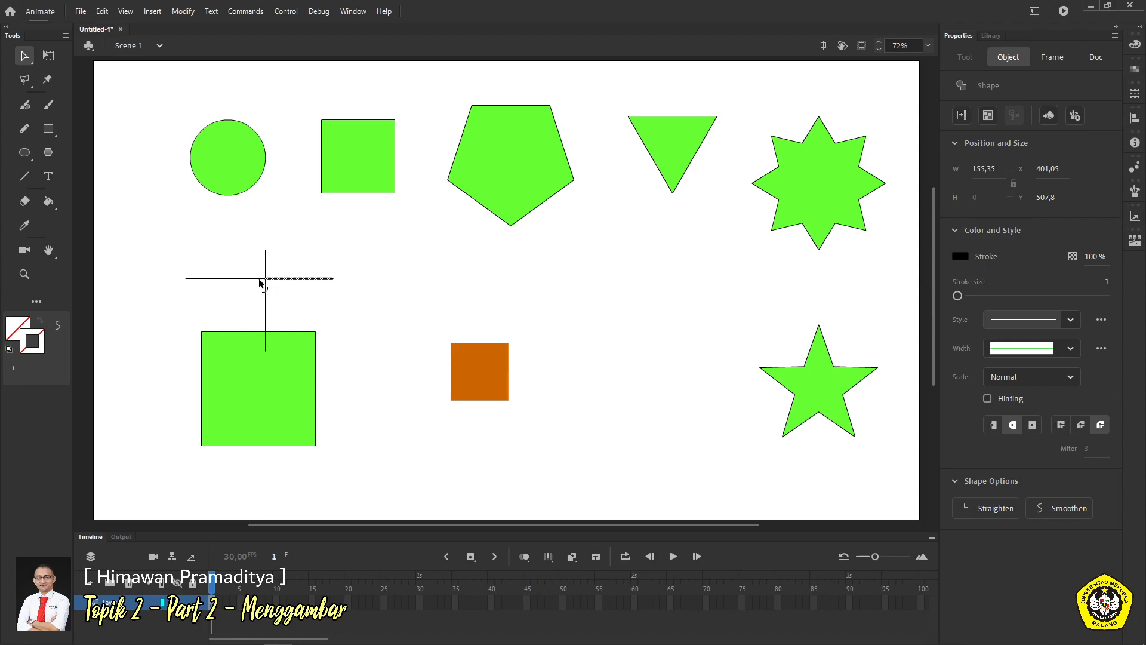
click(259, 279)
drag(258, 279, 189, 262)
click(303, 281)
drag(302, 281, 323, 267)
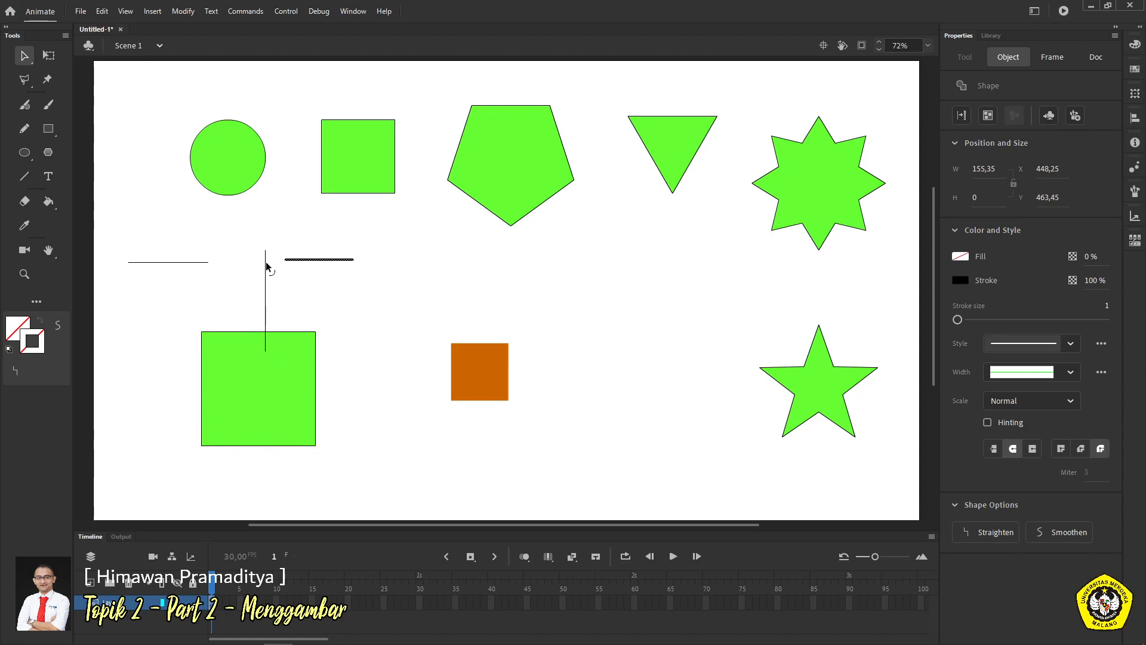
click(276, 242)
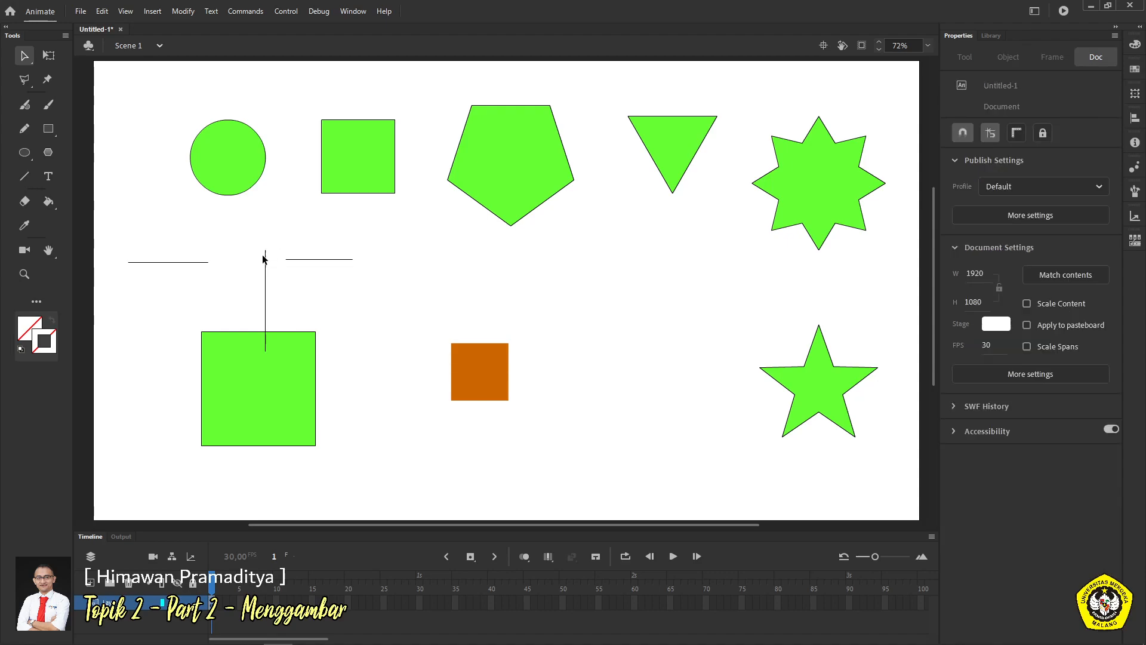
- Move the vertical line's lower piece right of the large green square and its upper piece clear above the square
click(264, 348)
drag(266, 352, 353, 382)
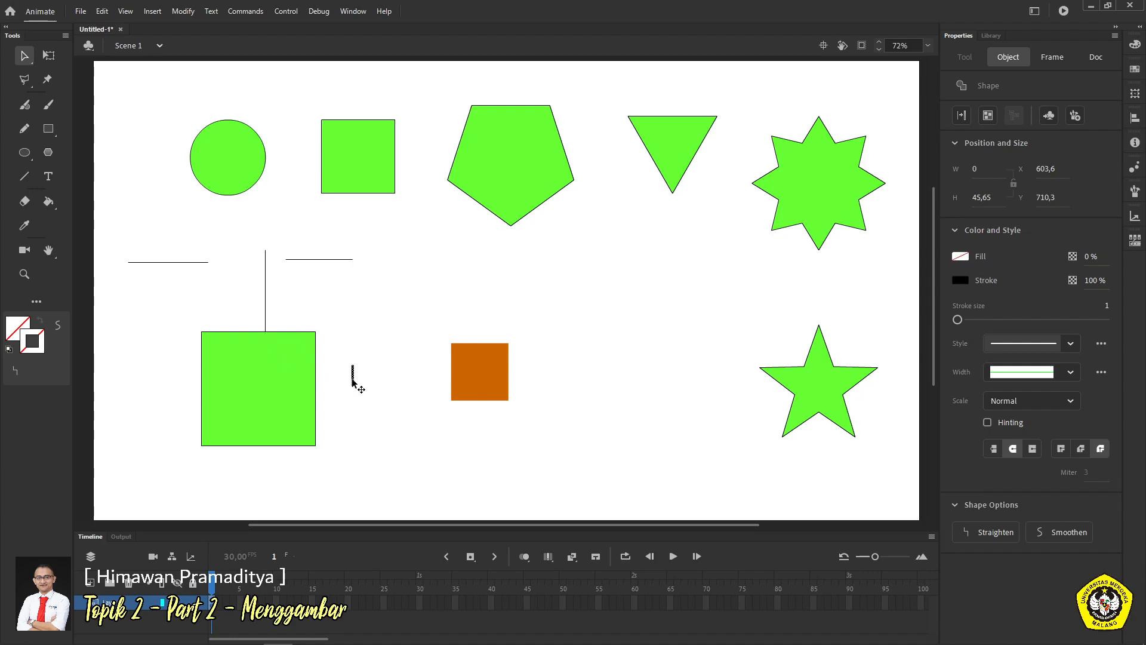
click(266, 316)
drag(266, 325, 253, 305)
click(260, 331)
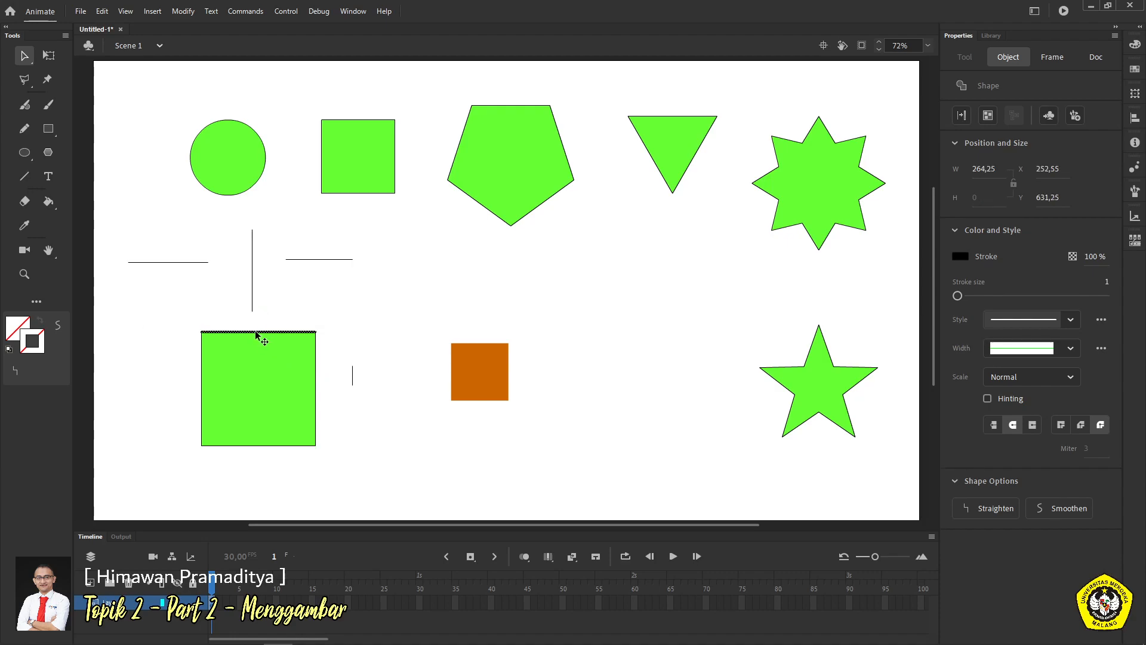
click(310, 311)
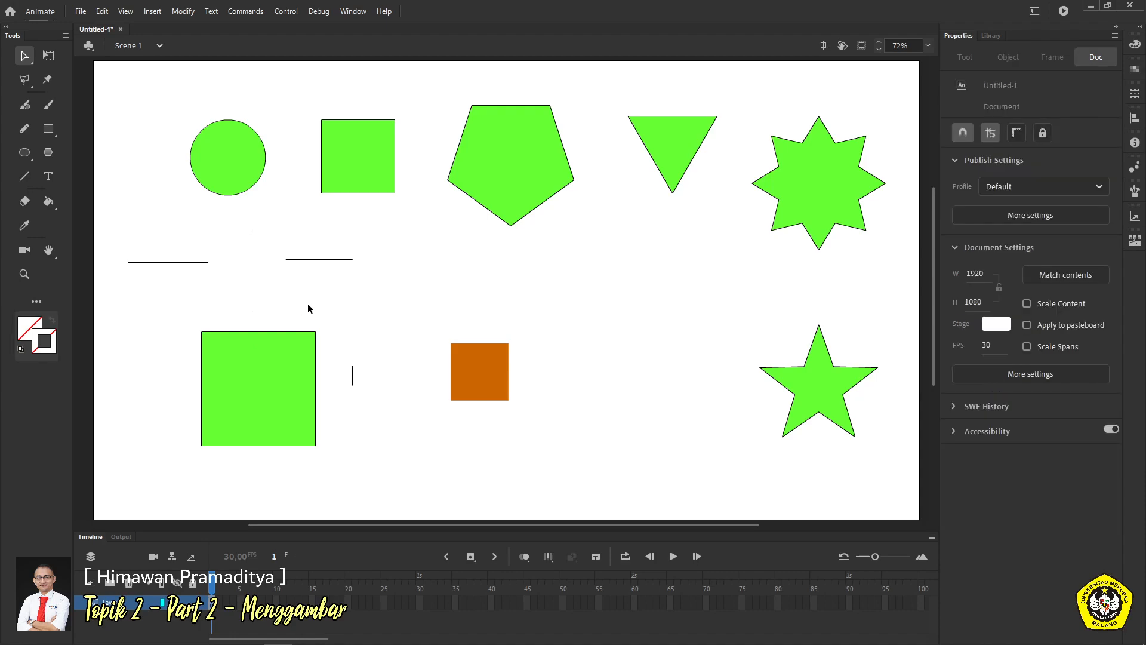
- Move the large square's green fill over the right part of the orange square and shift the remaining orange piece left
click(274, 370)
drag(269, 411, 550, 389)
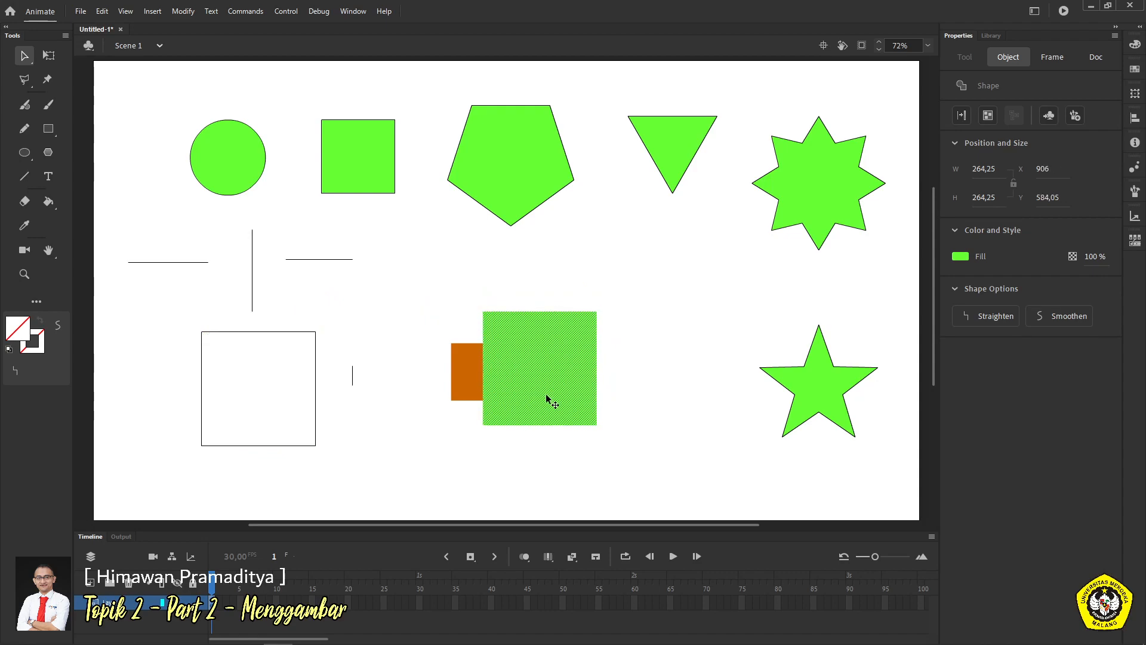
click(529, 451)
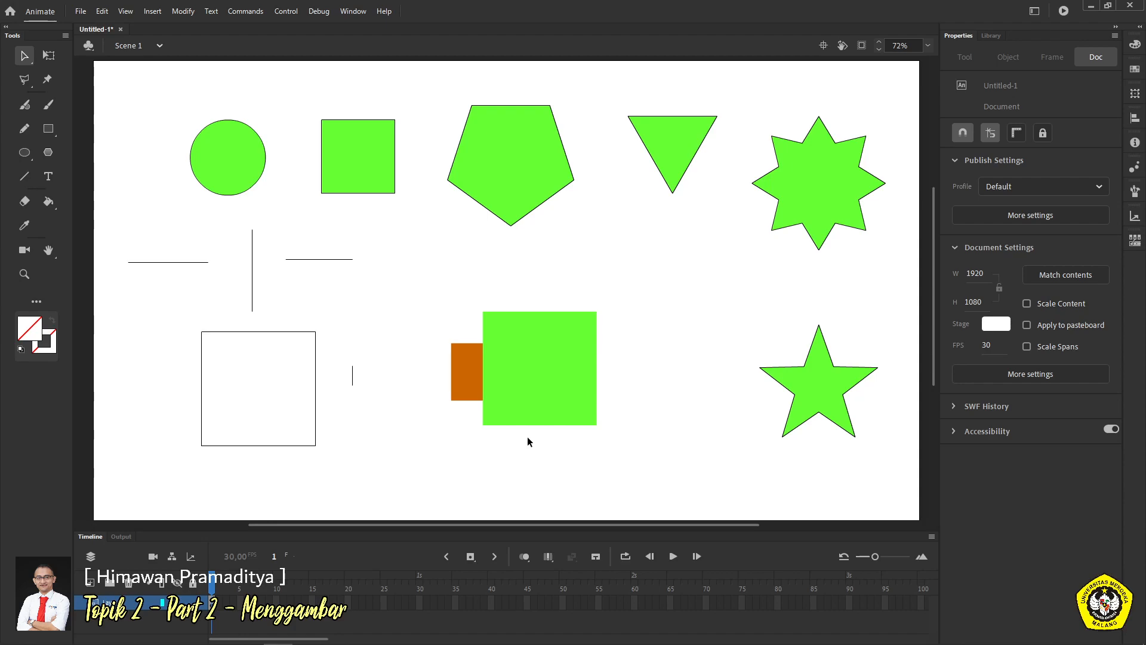
click(464, 371)
drag(466, 391, 435, 379)
click(412, 426)
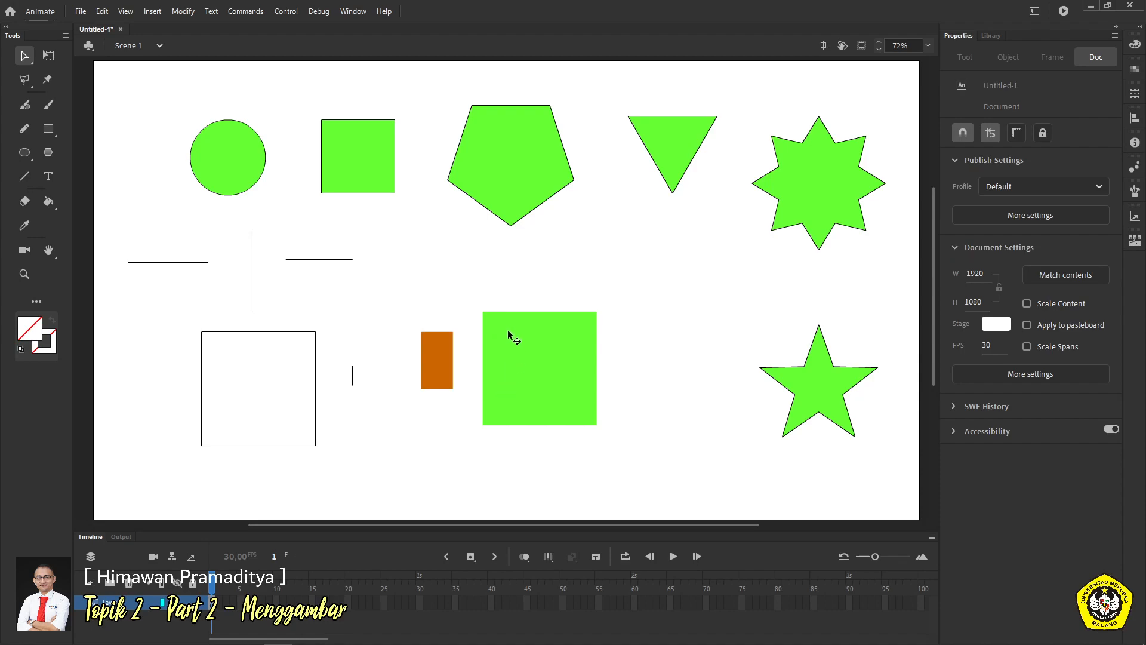
- Move the pentagon's green fill so it overlaps the separated green square fill, and try moving the combined shape
click(525, 207)
drag(508, 178, 591, 310)
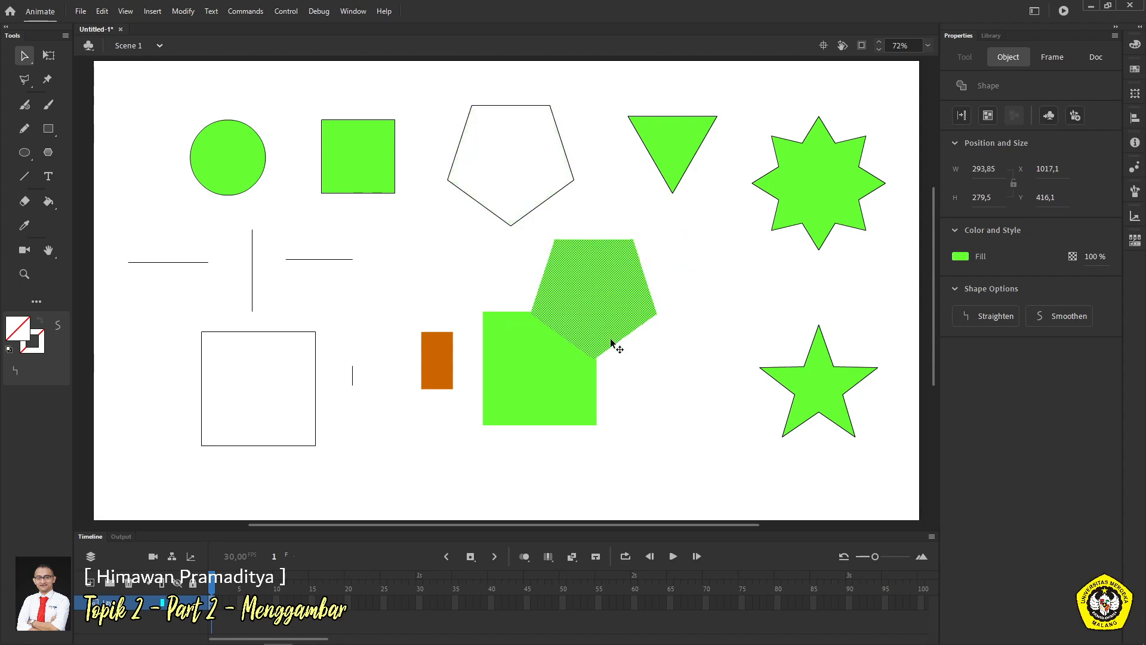
click(634, 372)
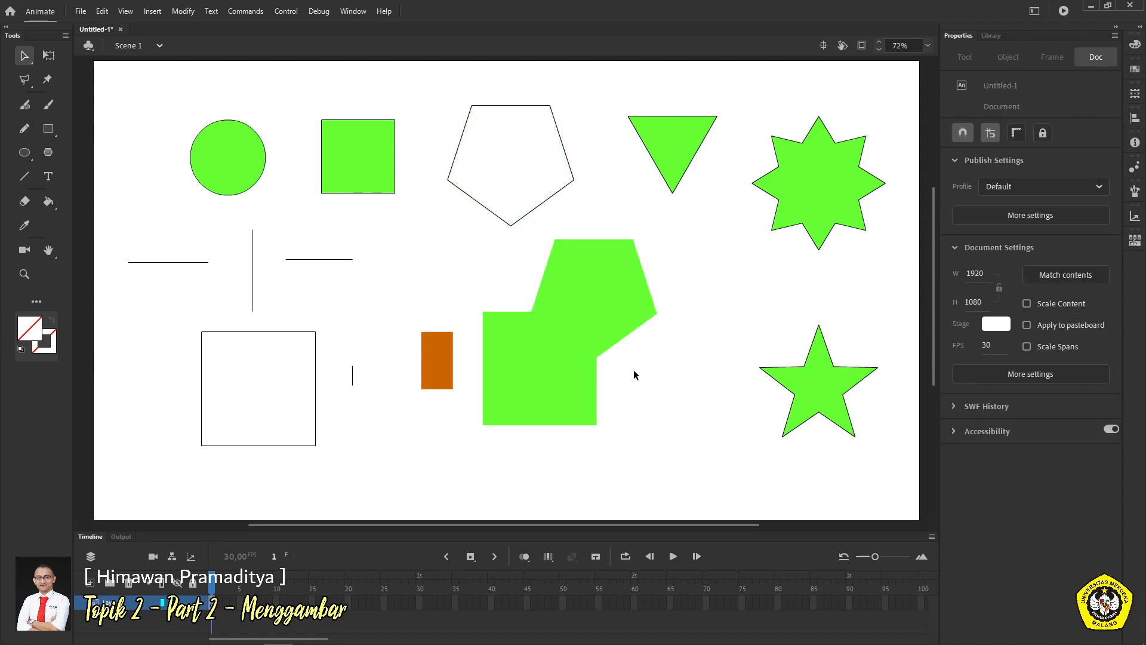
click(589, 293)
drag(573, 317, 632, 382)
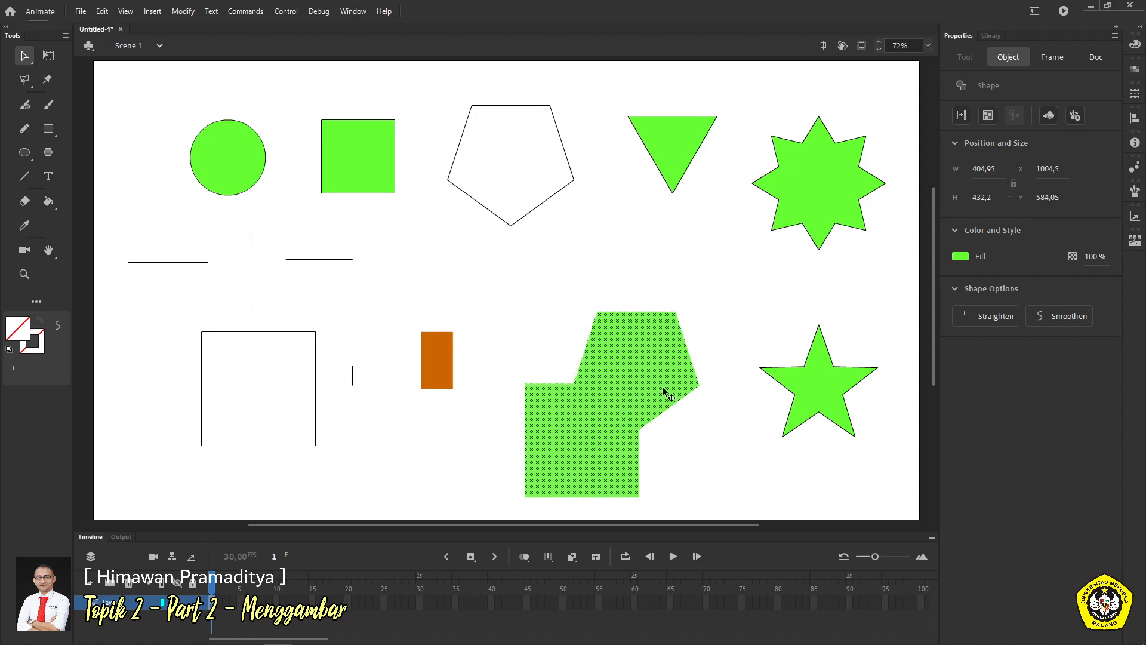
key(ctrl+z)
drag(578, 350, 668, 392)
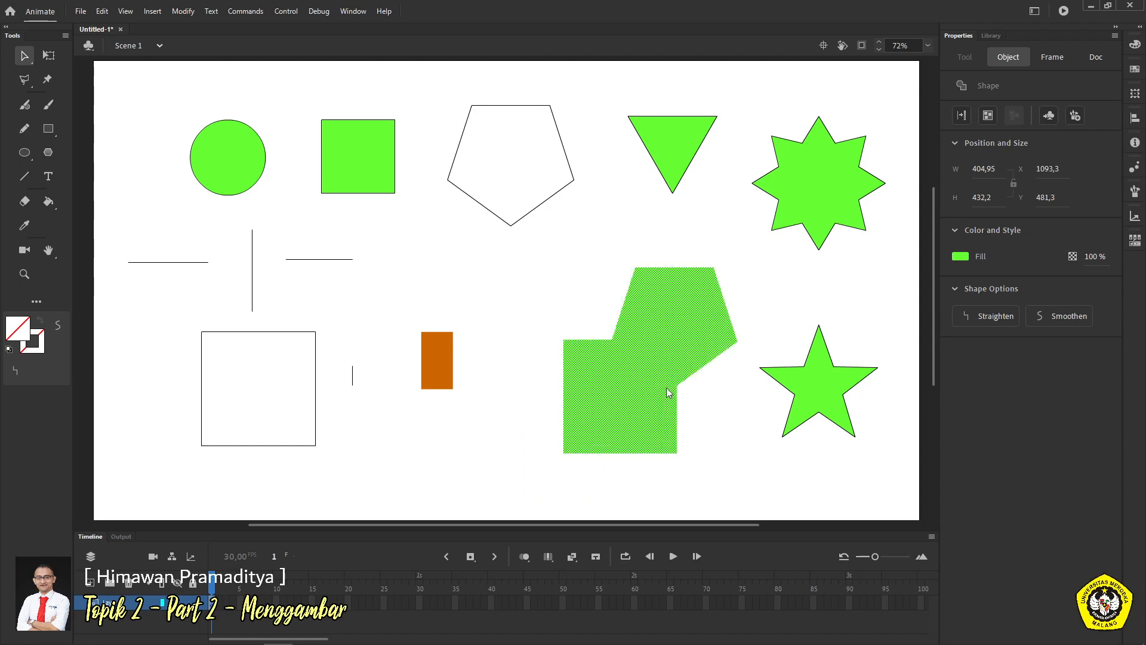
- Undo the moves of the green fills and orange piece, restoring the pentagon, large square and orange square, and clear the selection
key(ctrl+z)
key(ctrl+z)
key(ctrl+z)
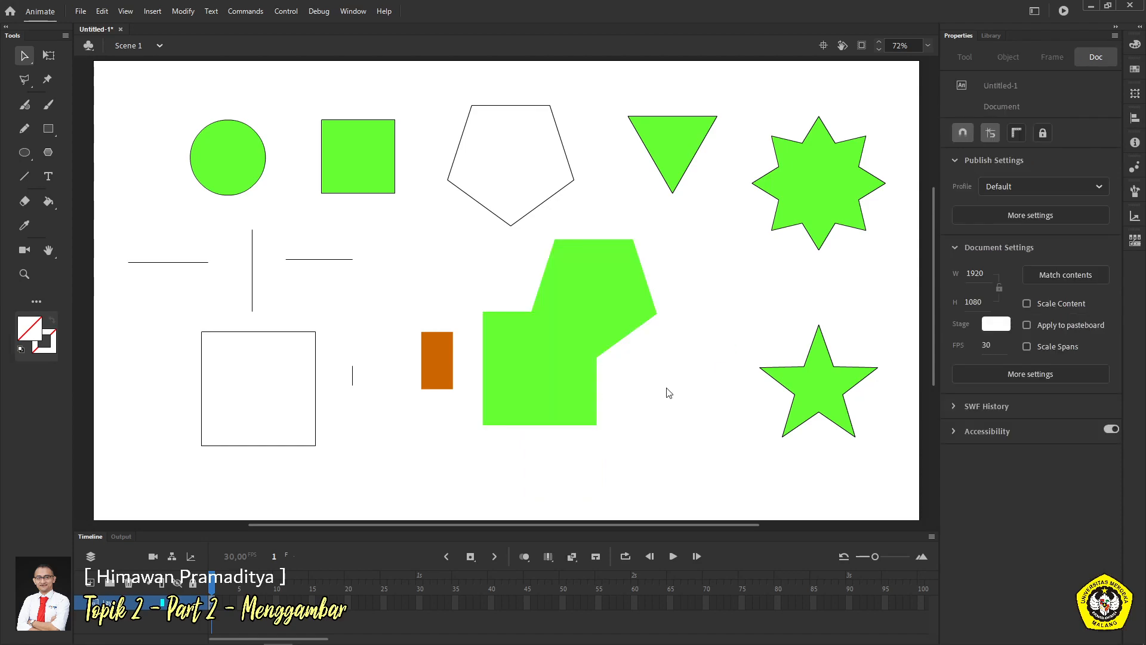
key(ctrl+z)
key(ctrl+z)
key(ctrl+z)
key(ctrl+z)
key(ctrl+z)
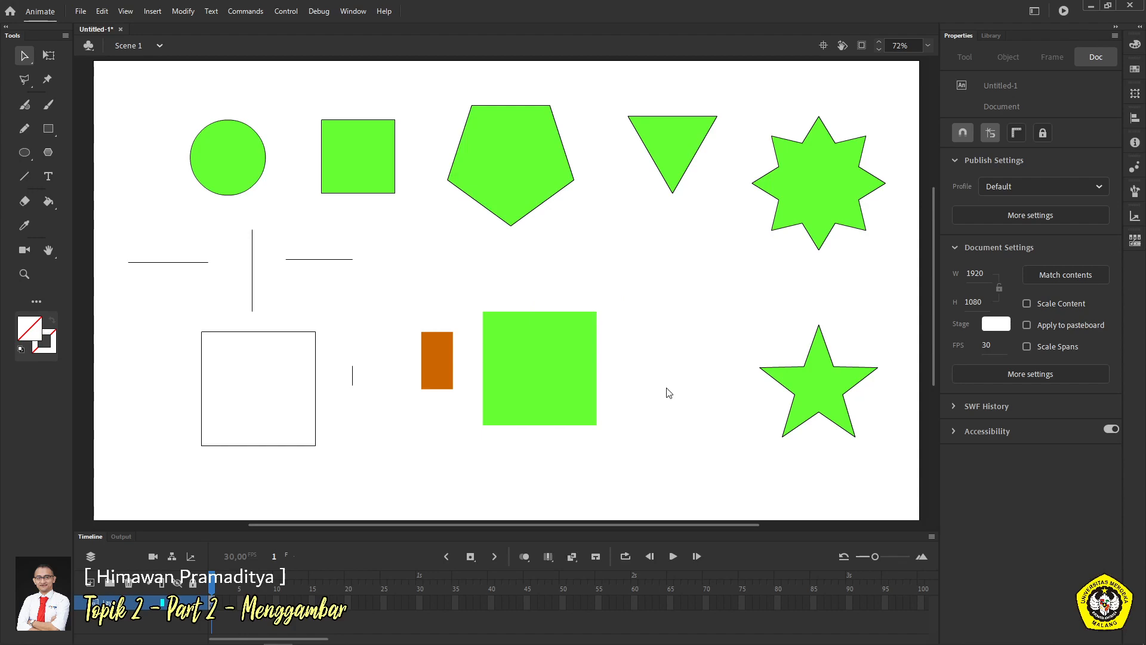
key(ctrl+z)
key(ctrl+z)
key(ctrl+z)
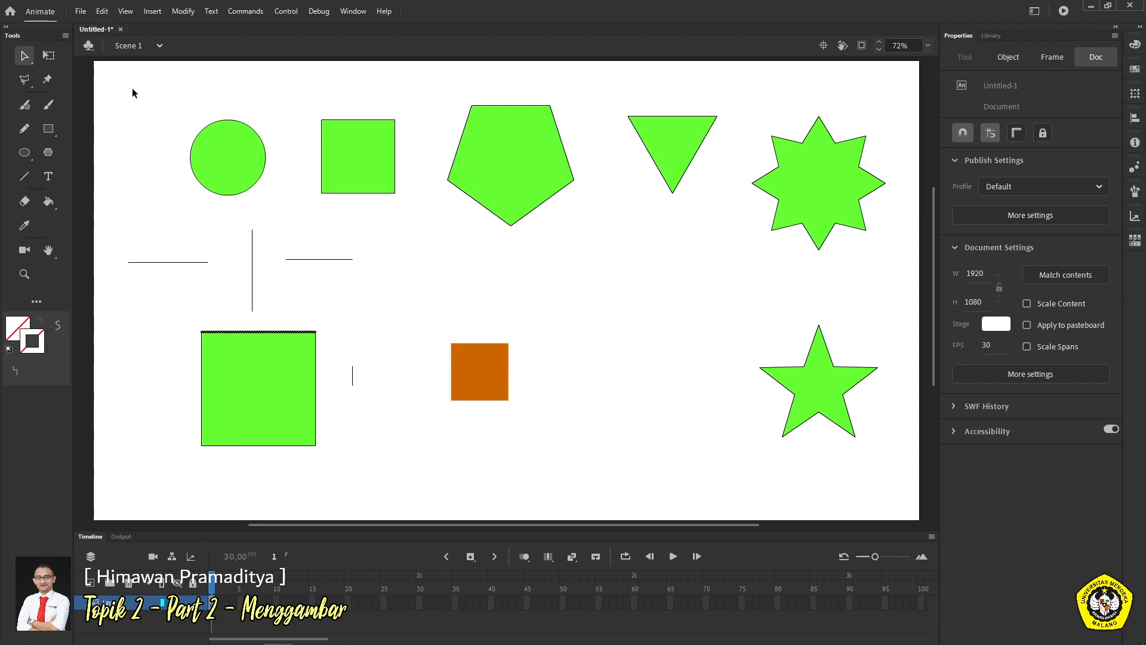
click(181, 213)
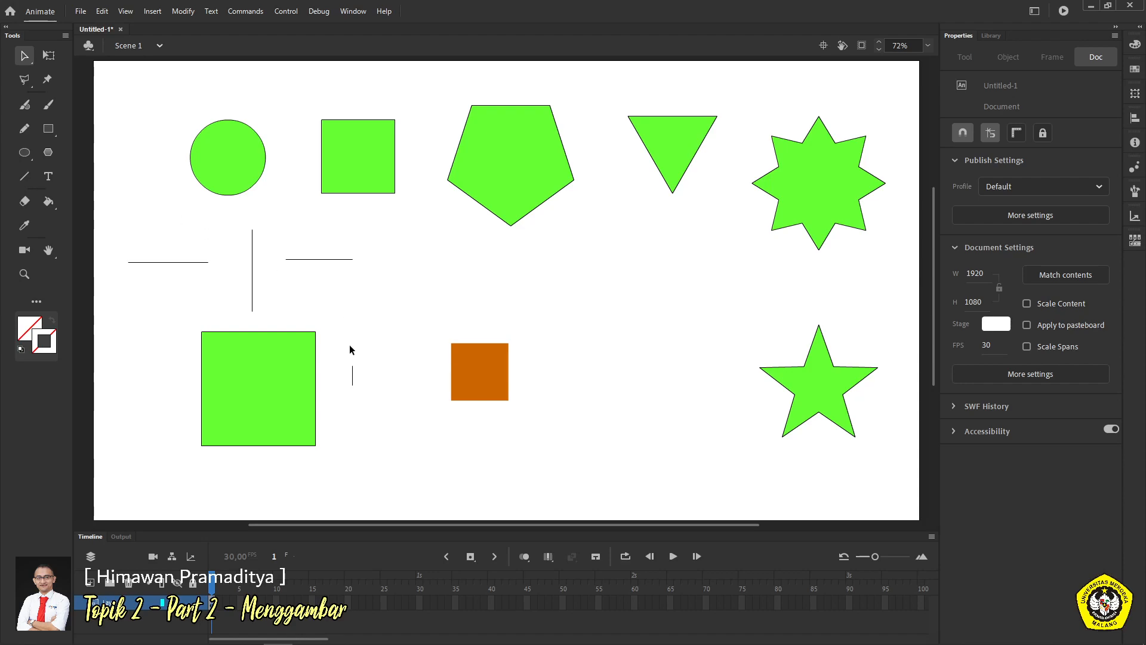
- Delete the short vertical line beside the large green square and move the orange square to about X 1164, Y 416
drag(349, 339, 370, 405)
key(Delete)
click(469, 371)
drag(470, 371, 621, 274)
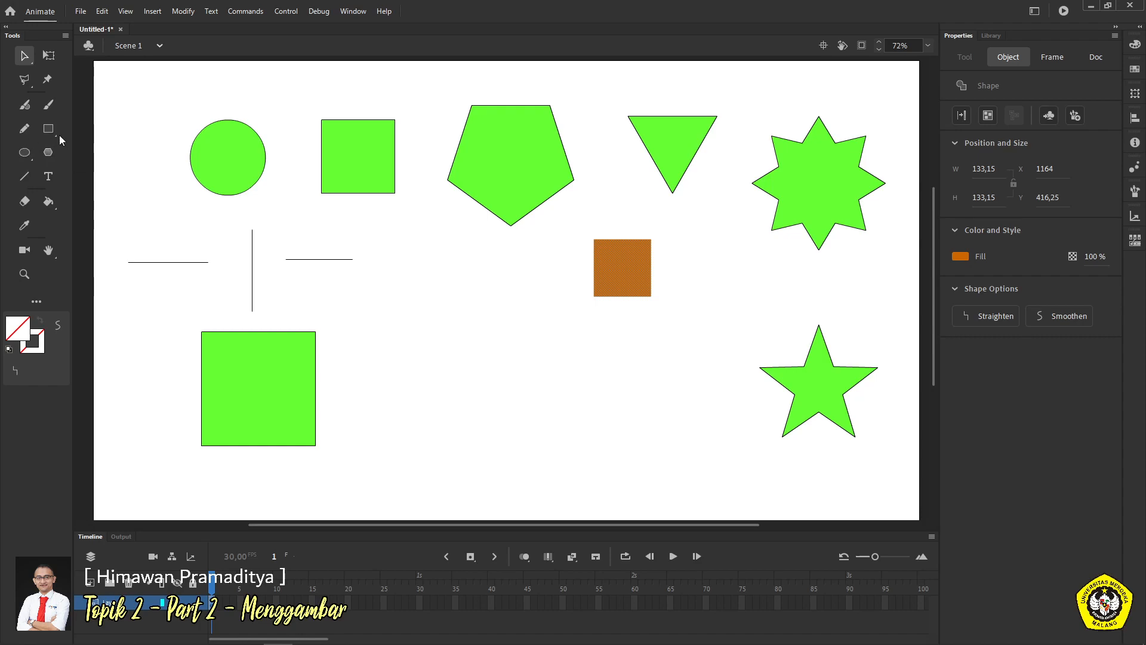
- Set the Oval tool's fill to yellow, try drawing an oval without outline below the pentagon, and undo it
click(25, 154)
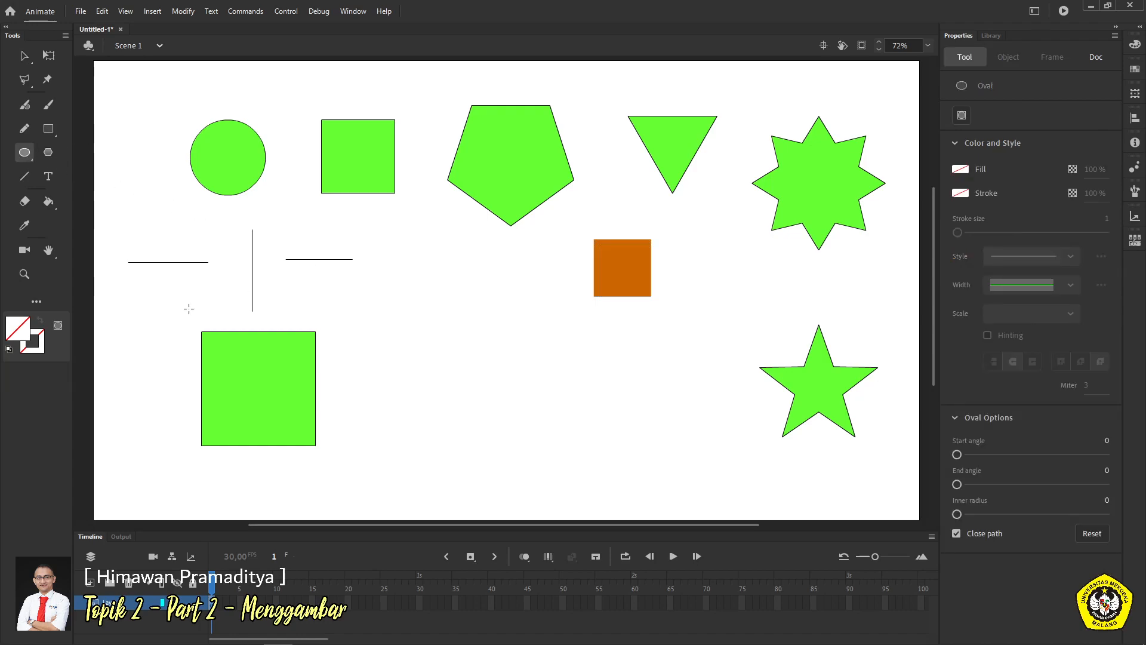
click(17, 328)
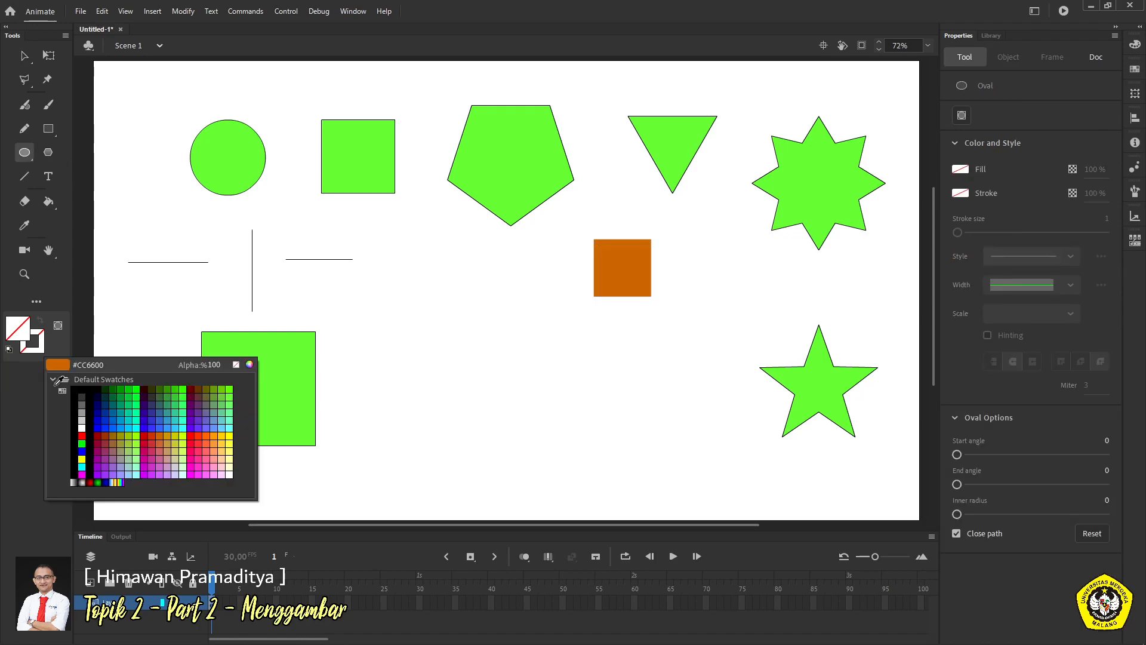
click(82, 459)
drag(409, 351, 528, 469)
key(ctrl+z)
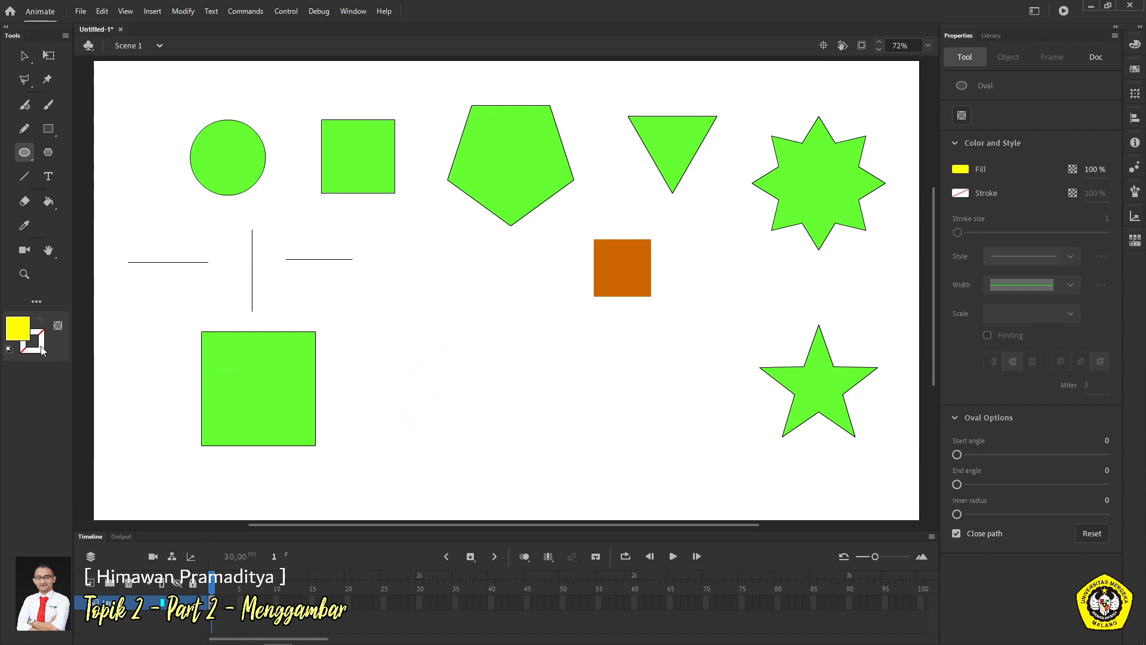
- Set the oval's stroke to black and draw two yellow circles below the pentagon, the smaller one about 246 wide beside the larger
click(37, 346)
click(83, 382)
drag(405, 342, 542, 478)
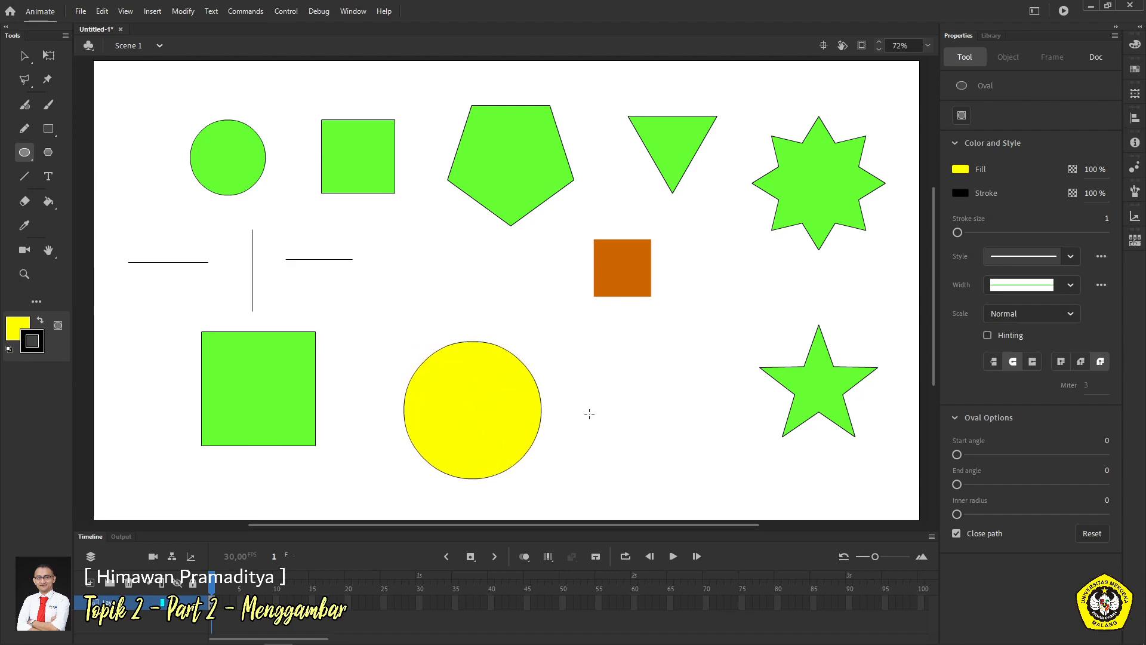
drag(567, 353, 675, 459)
- Move the smaller yellow circle with its outline over the upper-right part of the larger circle and clear the selection
click(26, 58)
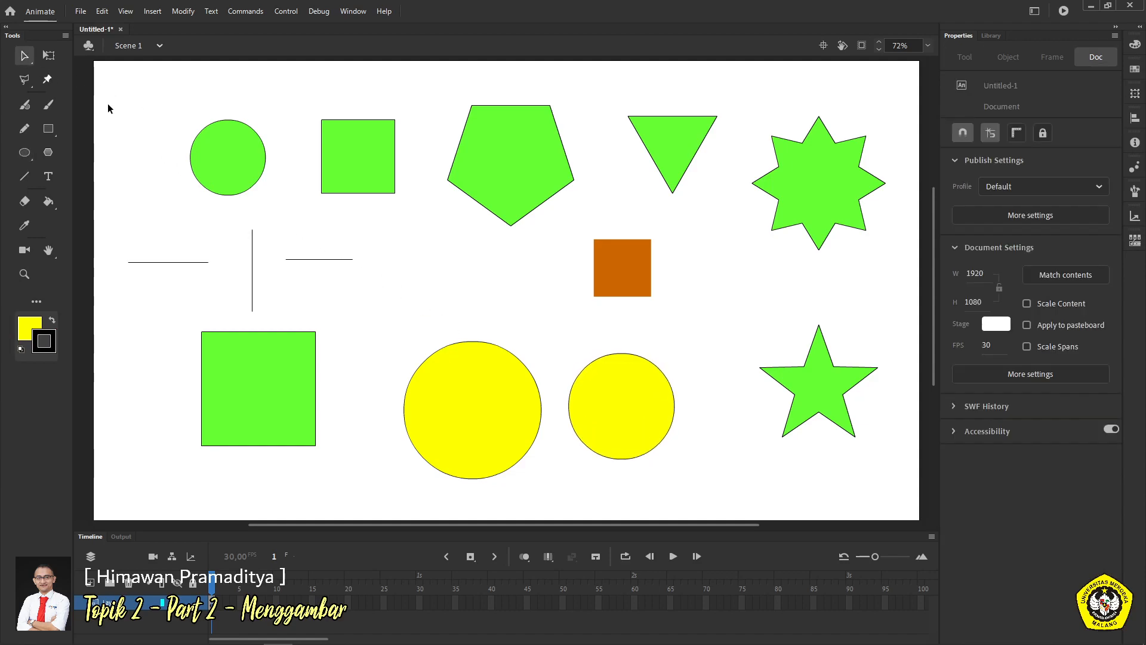
double_click(619, 407)
mouse_move(631, 425)
mouse_down()
mouse_move(581, 392)
mouse_move(498, 406)
mouse_up()
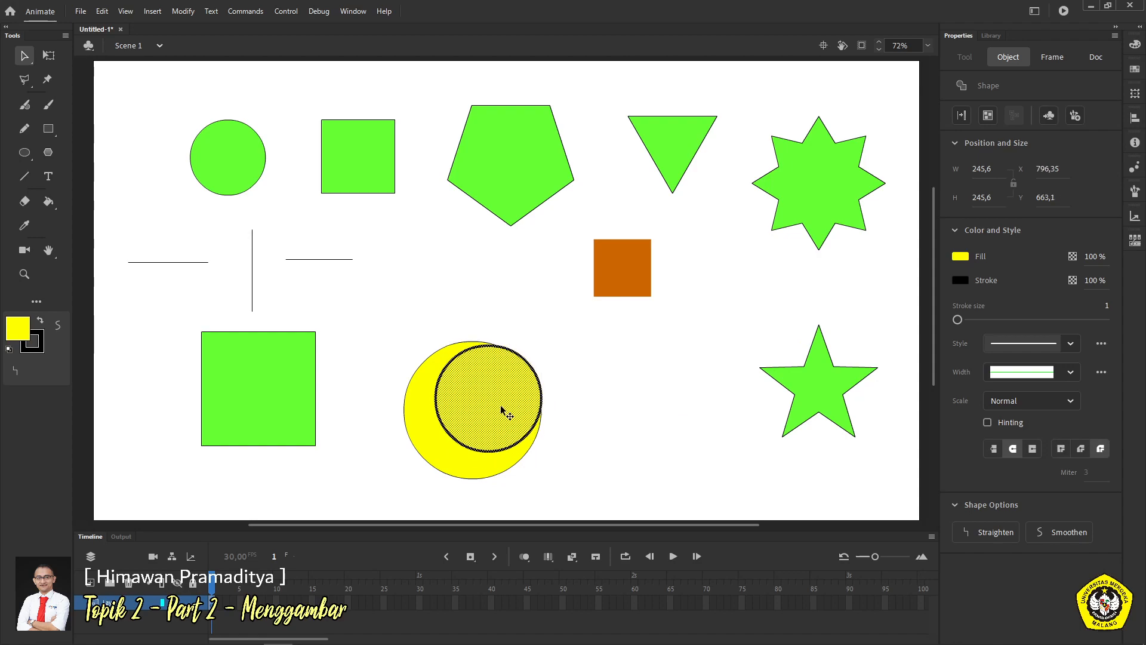
click(618, 407)
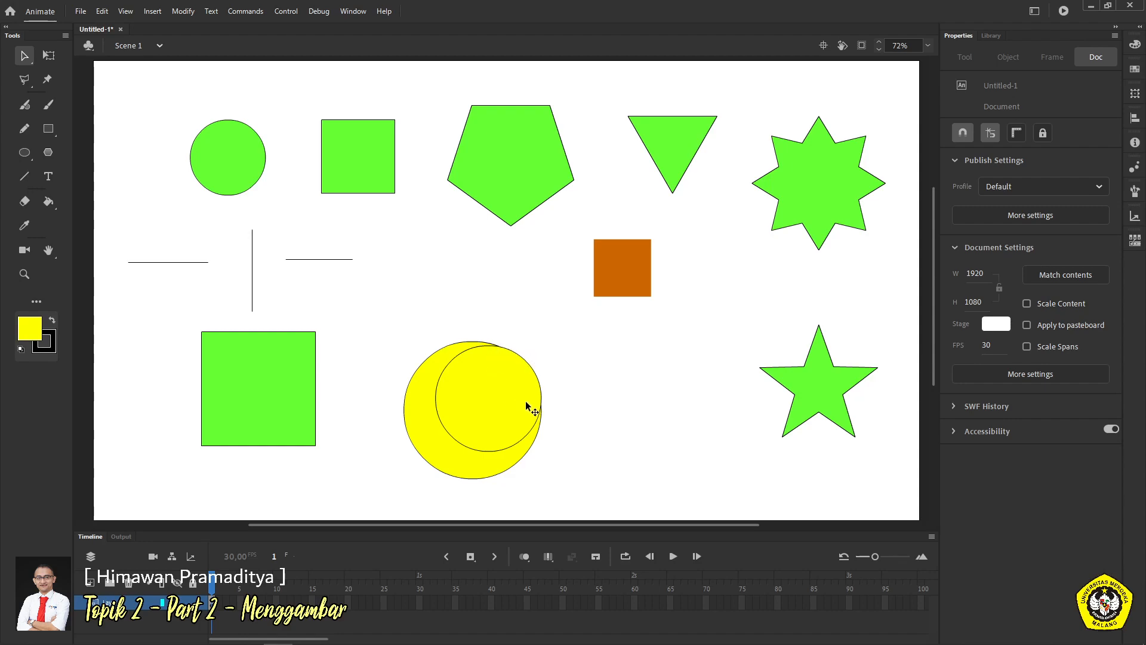
- Cut the larger circle into a yellow crescent by removing the smaller circle's fill and the leftover outer outline arc
click(492, 400)
drag(492, 400, 646, 400)
key(Delete)
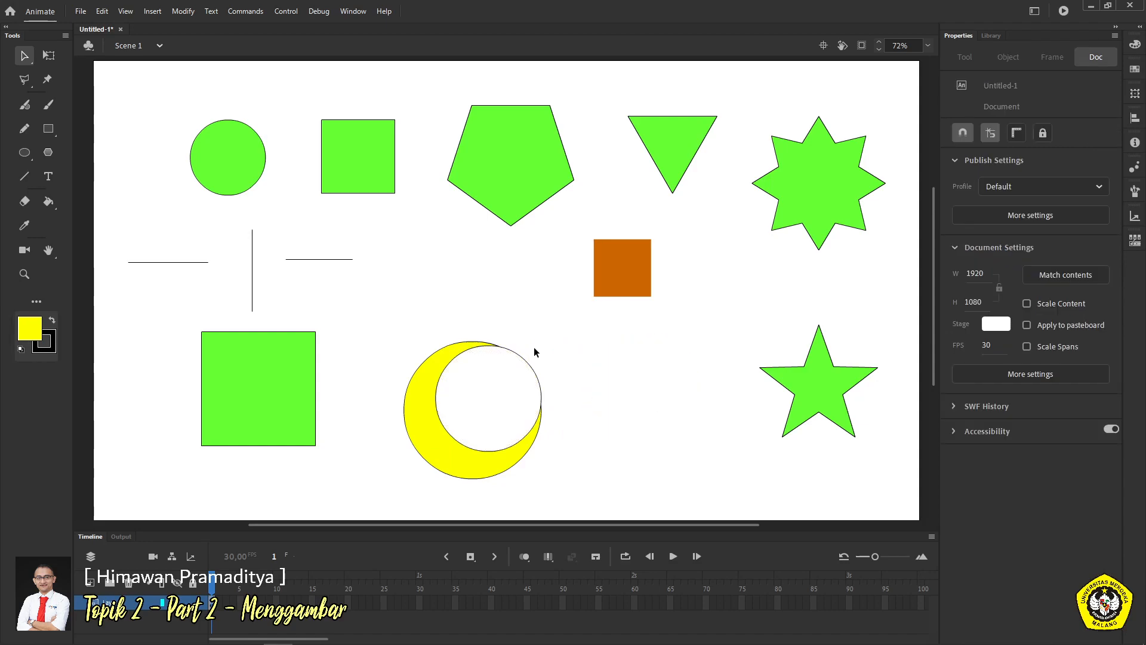
click(528, 367)
drag(537, 376, 612, 376)
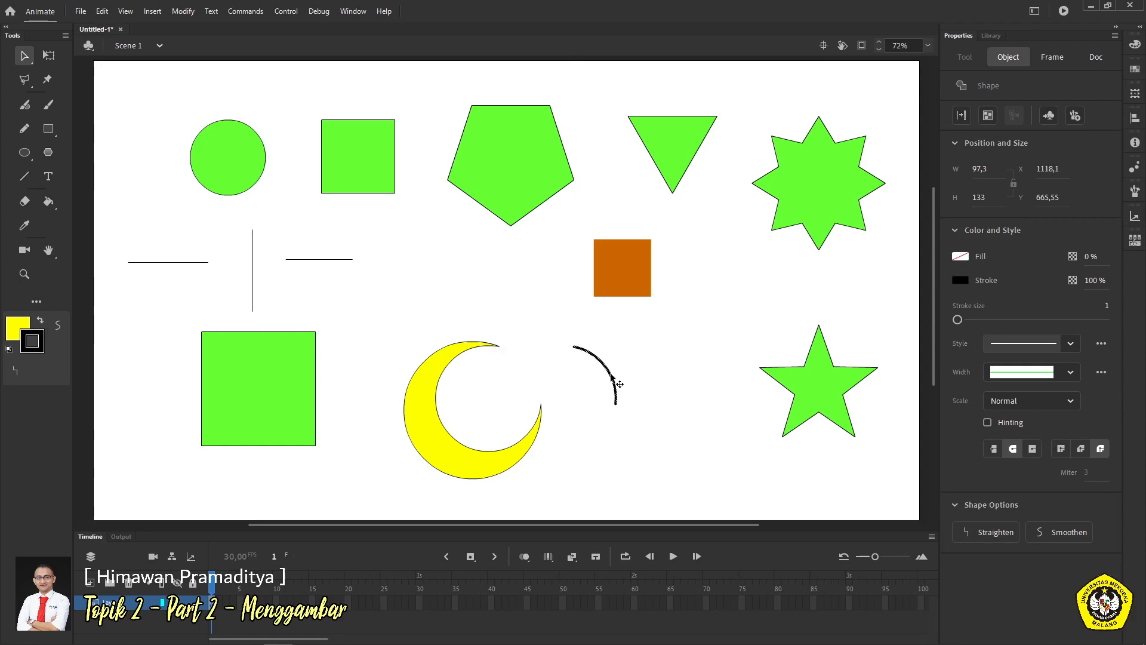
key(Delete)
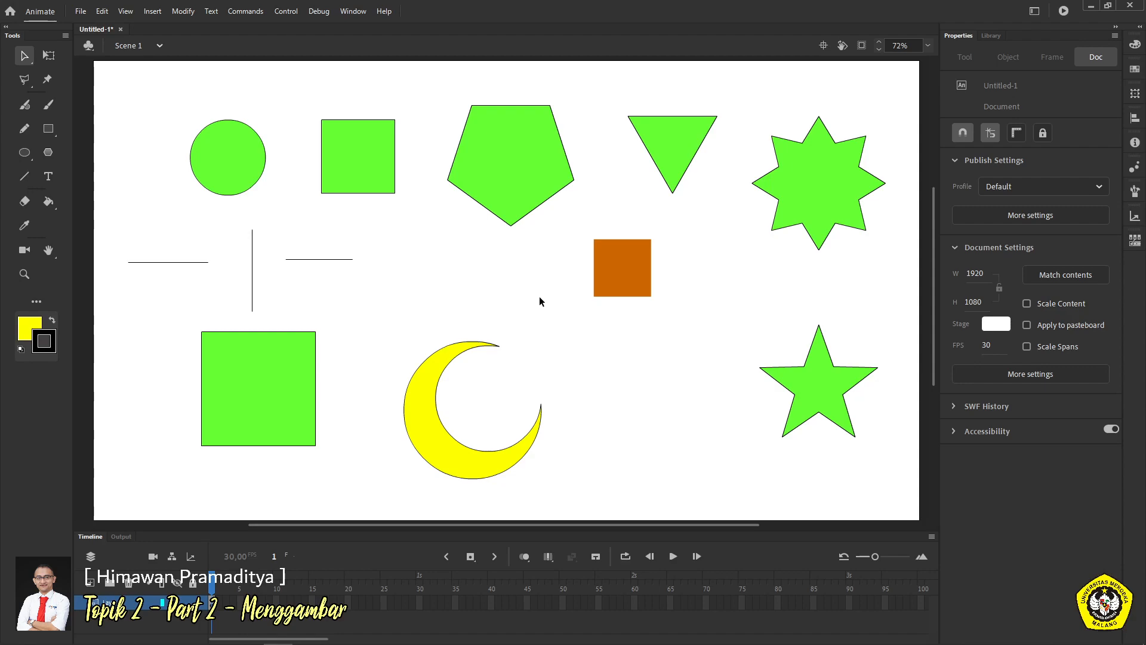
- Delete the orange square and draw an upright red rectangle with black outline, about 115 by 301, in its area
click(611, 254)
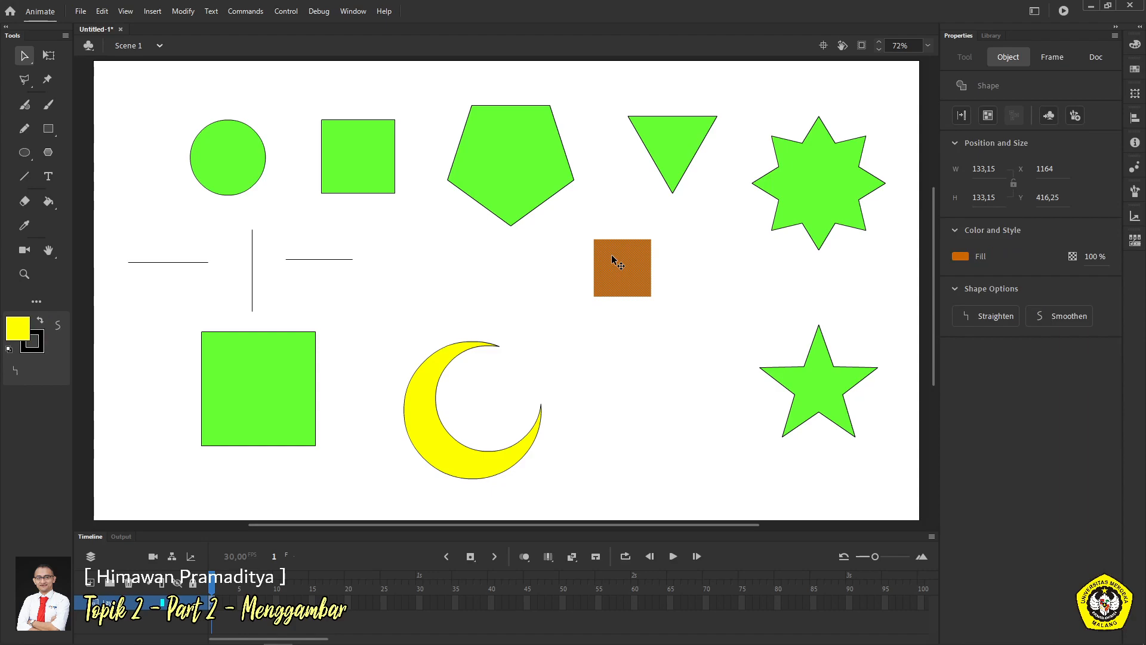
key(Delete)
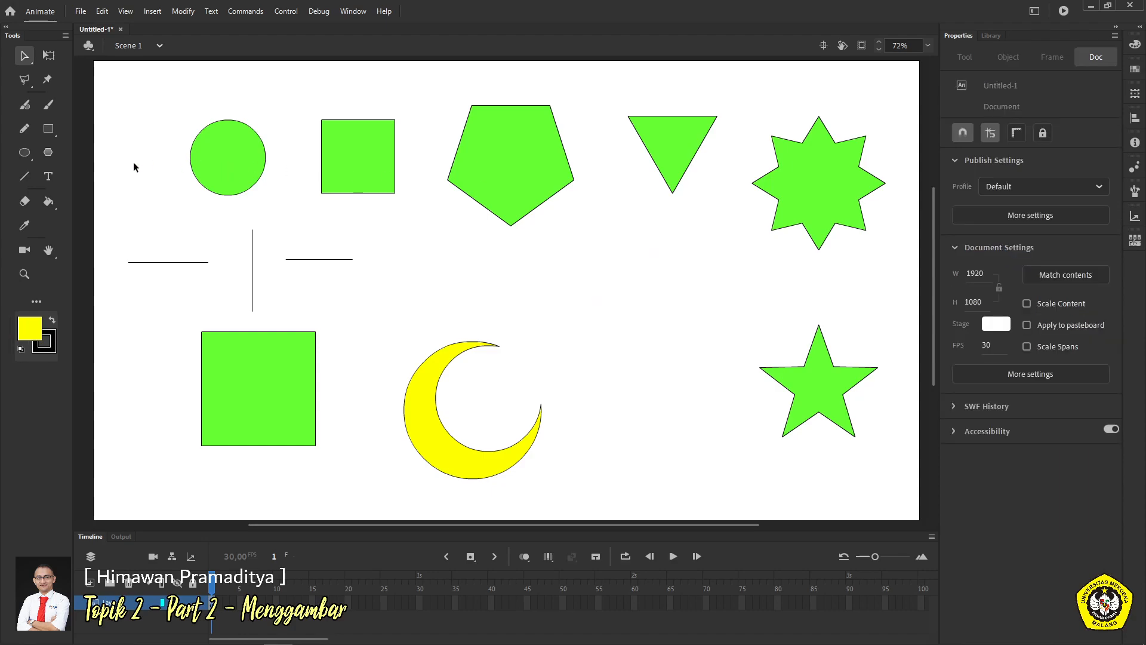
click(49, 129)
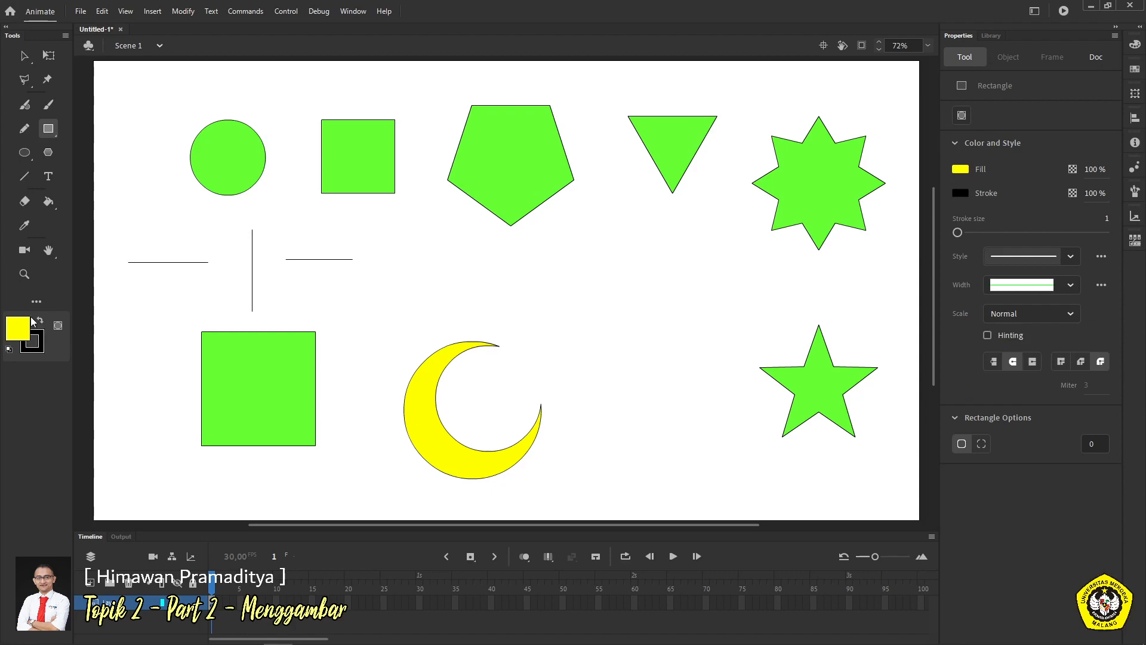
click(30, 316)
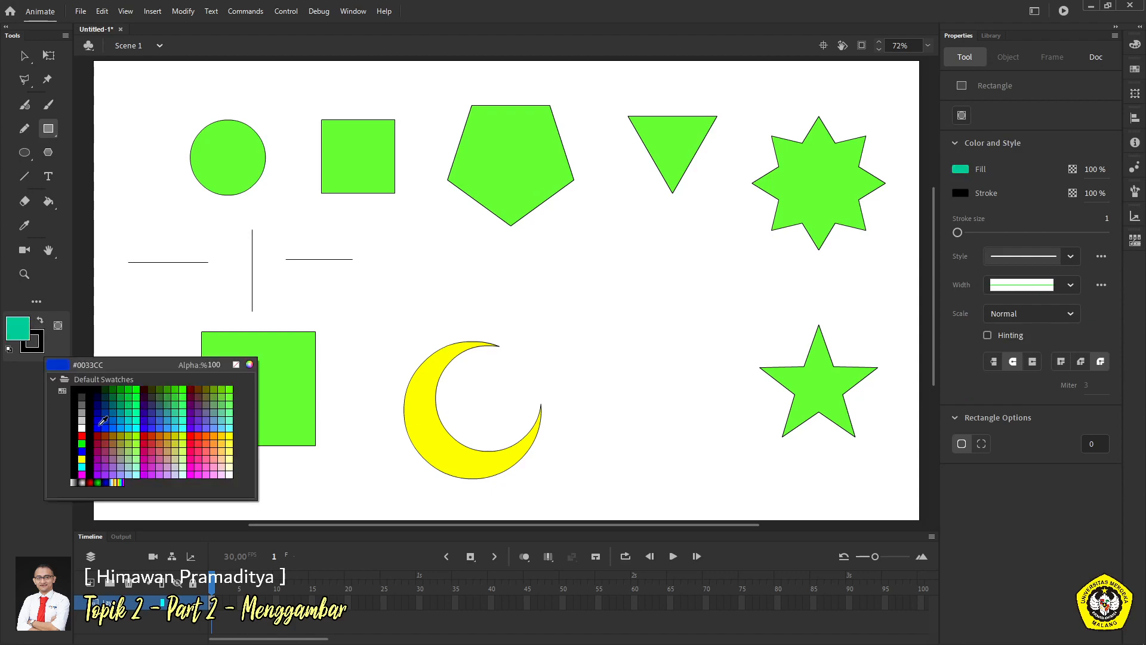
click(82, 436)
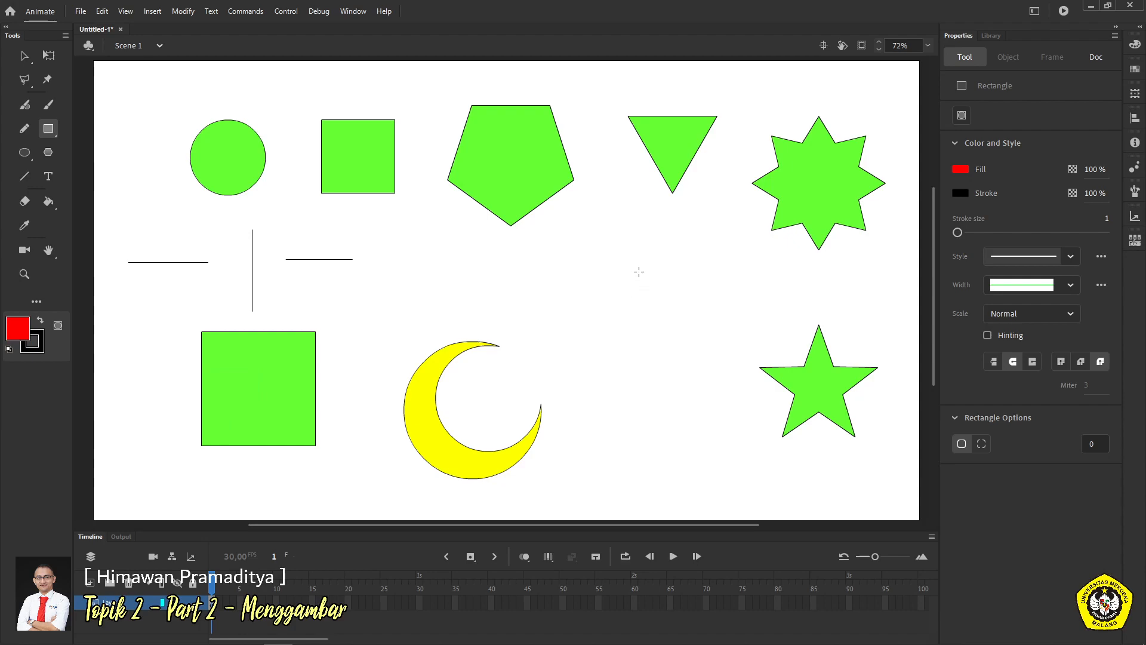
mouse_move(625, 253)
mouse_down()
mouse_move(688, 338)
mouse_move(675, 382)
mouse_up()
- Copy the whole red rectangle, fill and outline, and paste the duplicate in place
click(24, 56)
click(643, 315)
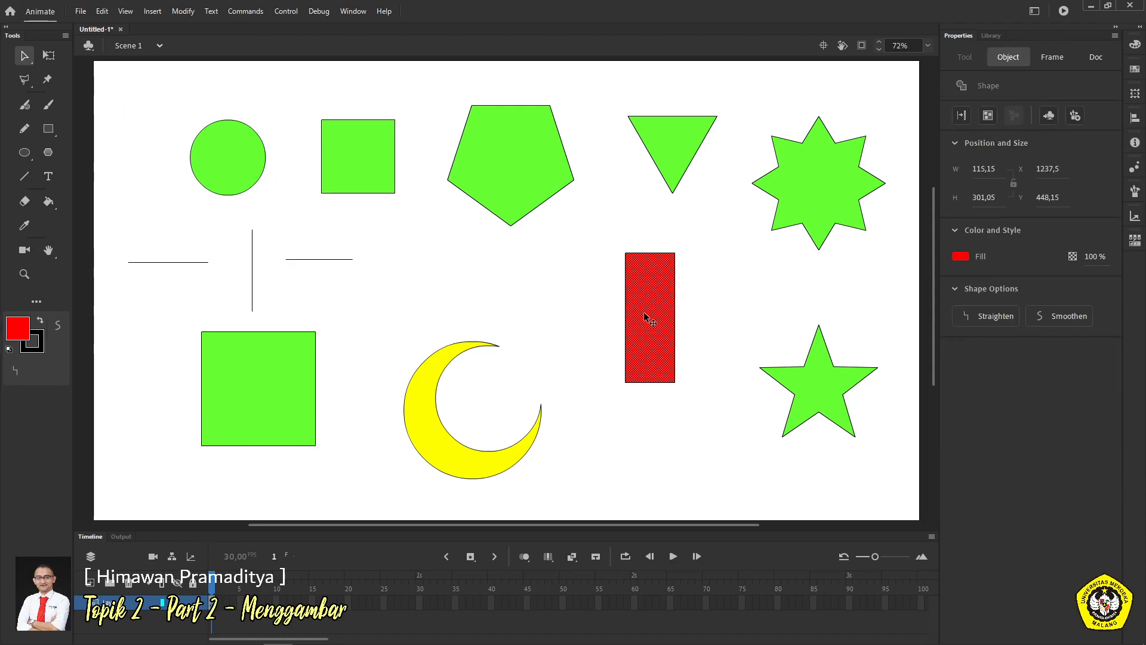
mouse_move(595, 234)
mouse_down()
mouse_move(683, 348)
mouse_move(692, 400)
mouse_up()
right_click(636, 310)
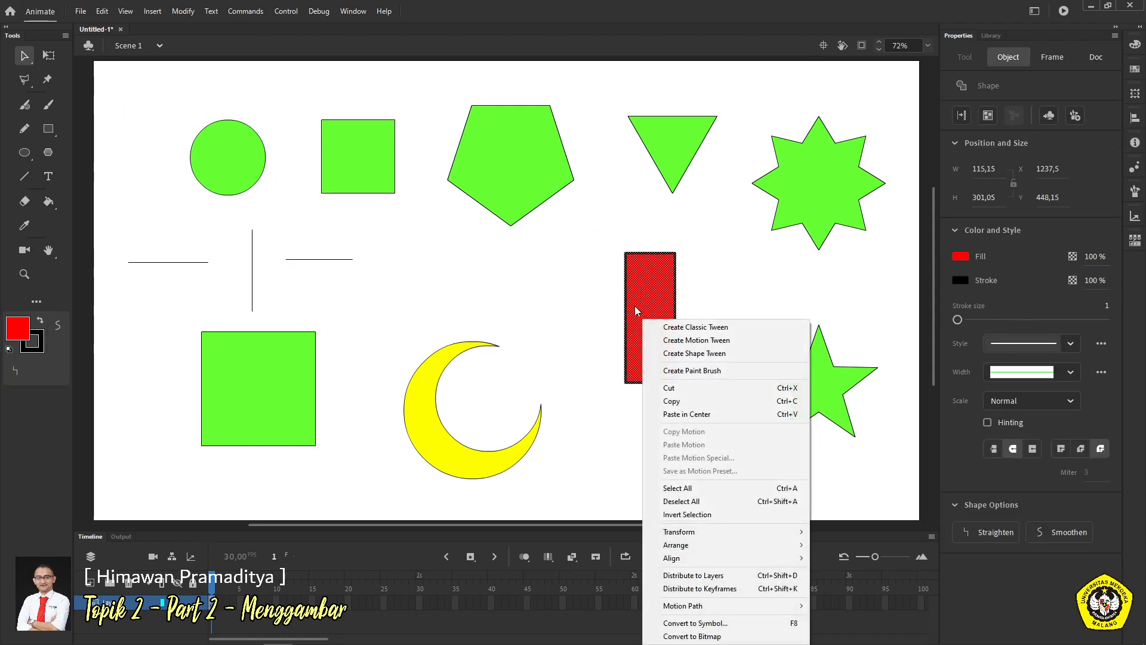
click(674, 401)
right_click(719, 282)
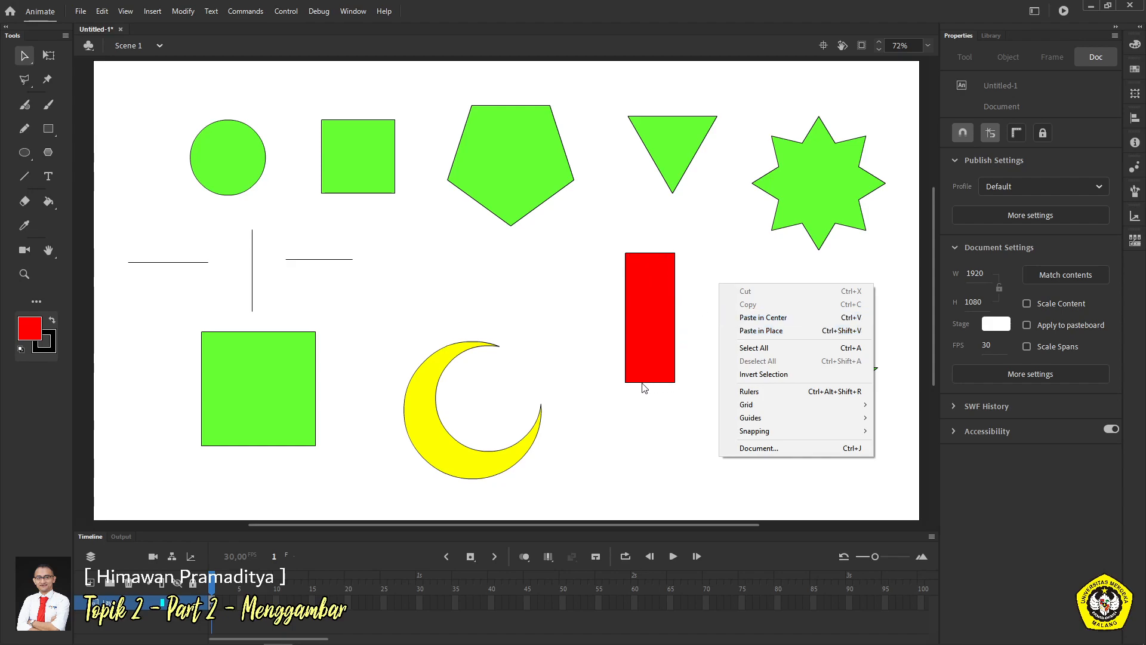
click(757, 336)
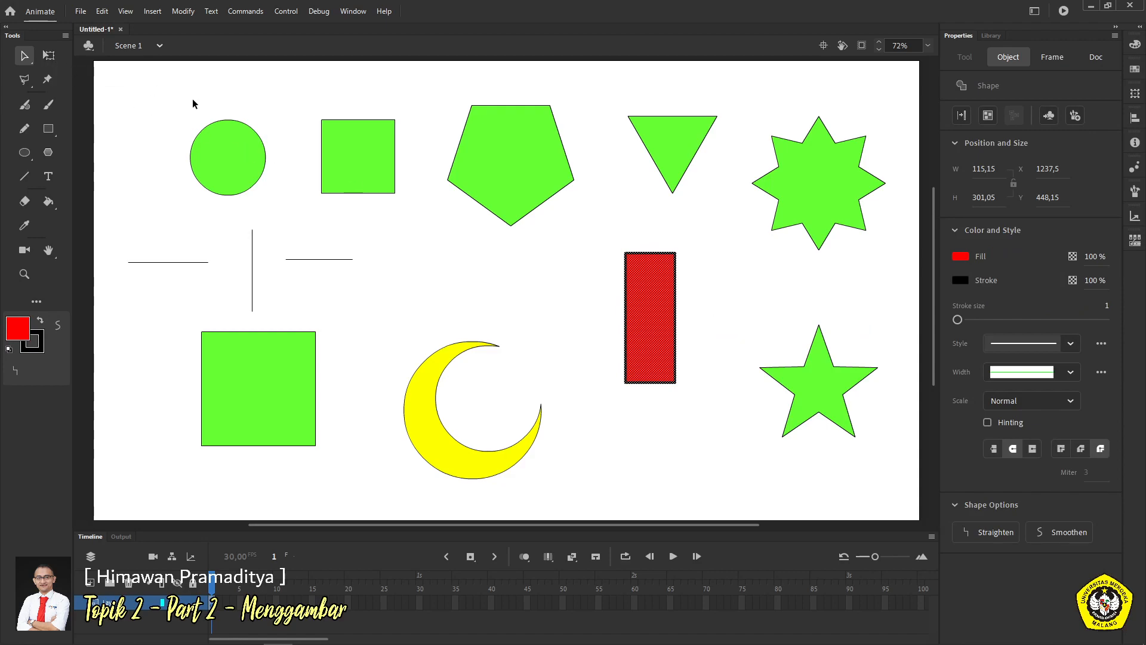
- Rotate the pasted red rectangle 90 degrees with Free Transform to form a cross with the original, and clear the selection
key(q)
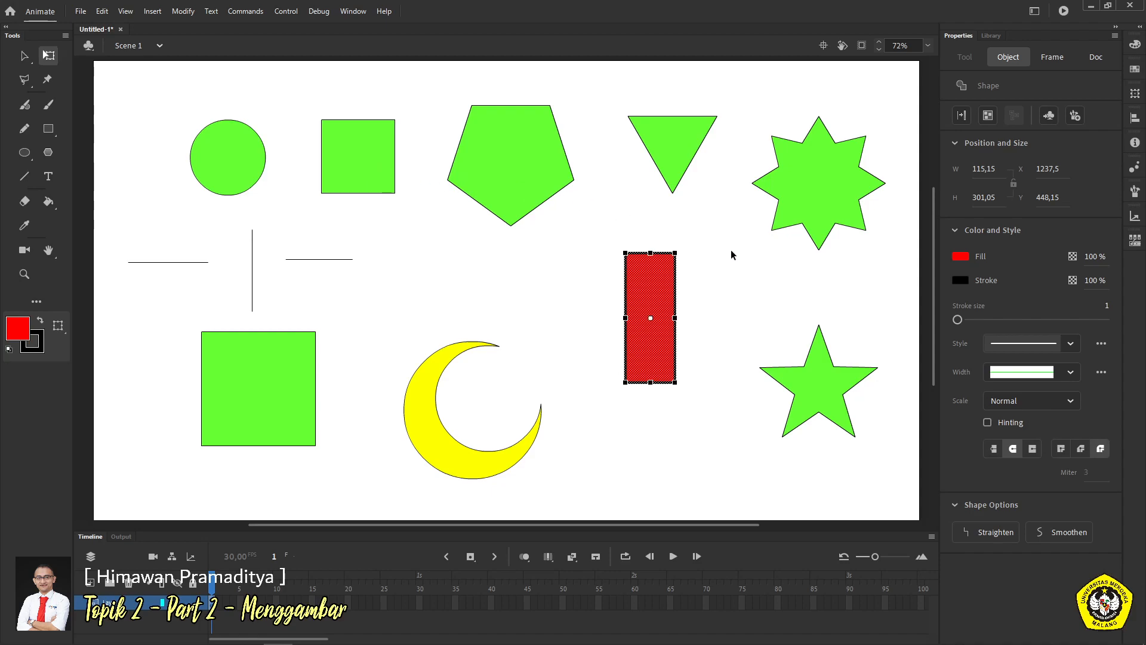
drag(682, 256, 712, 341)
click(727, 251)
click(24, 57)
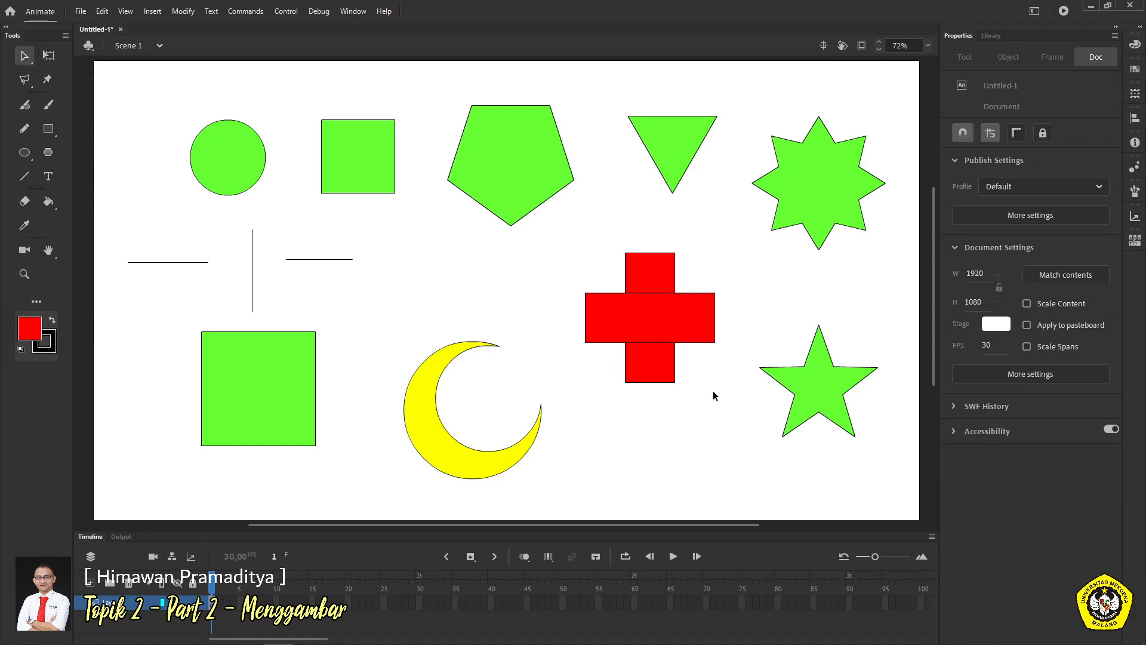
- Delete the two horizontal outline segments crossing the inside of the red cross
click(645, 292)
key(Delete)
click(653, 343)
key(Delete)
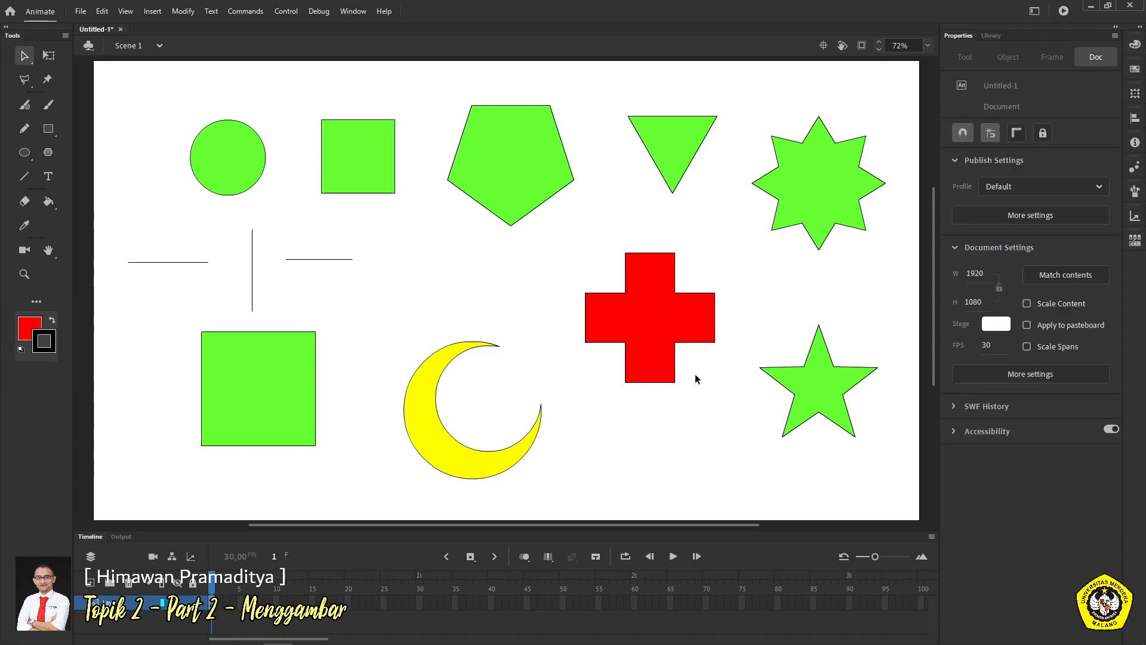